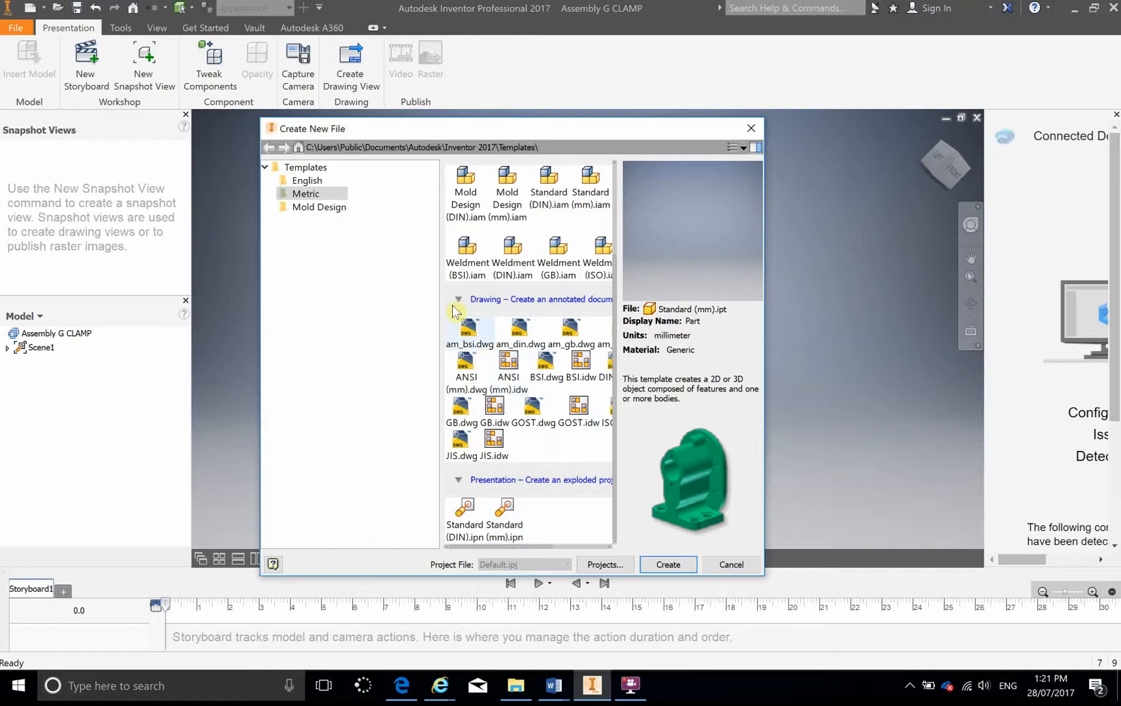
# Close the Create New File dialog without creating a file and return to the presentation commands.
pyautogui.click(743, 128)
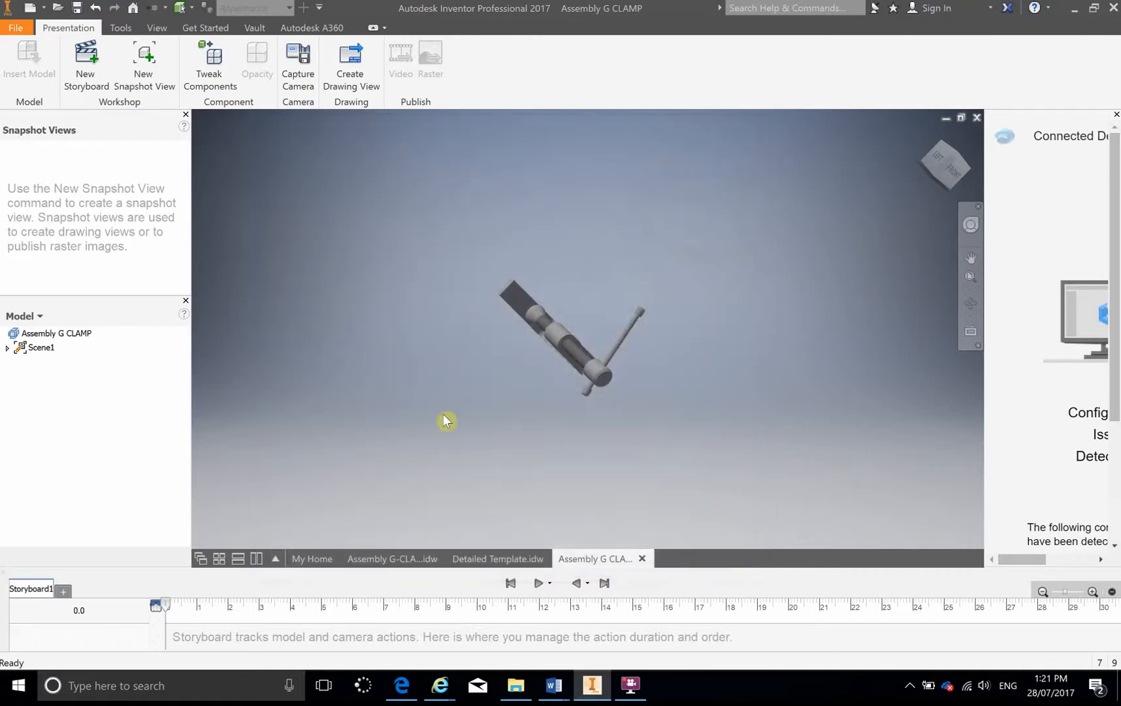
pyautogui.click(15, 27)
pyautogui.click(117, 27)
pyautogui.click(118, 27)
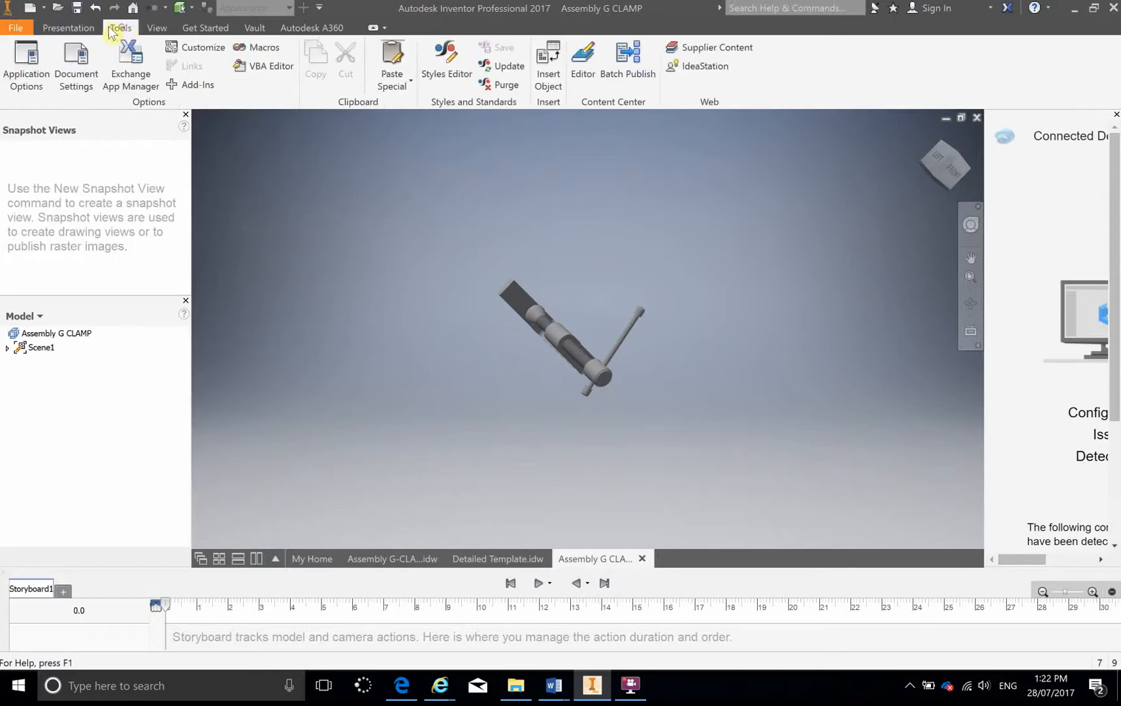
pyautogui.click(68, 27)
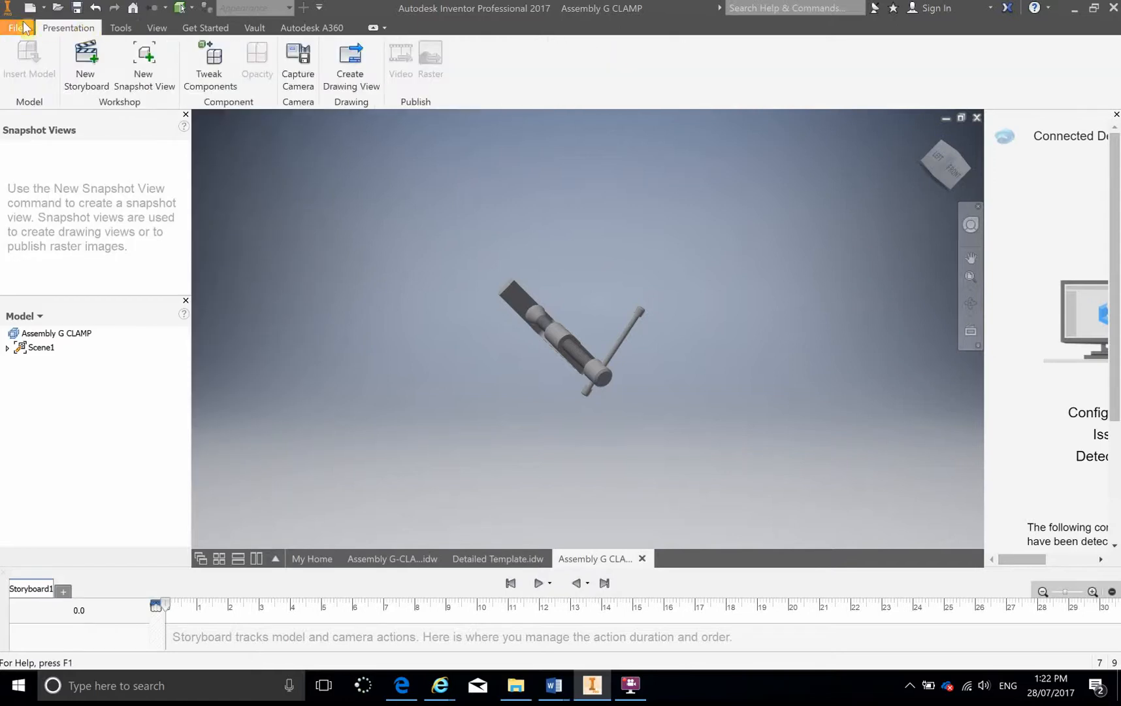
pyautogui.click(23, 27)
pyautogui.click(62, 26)
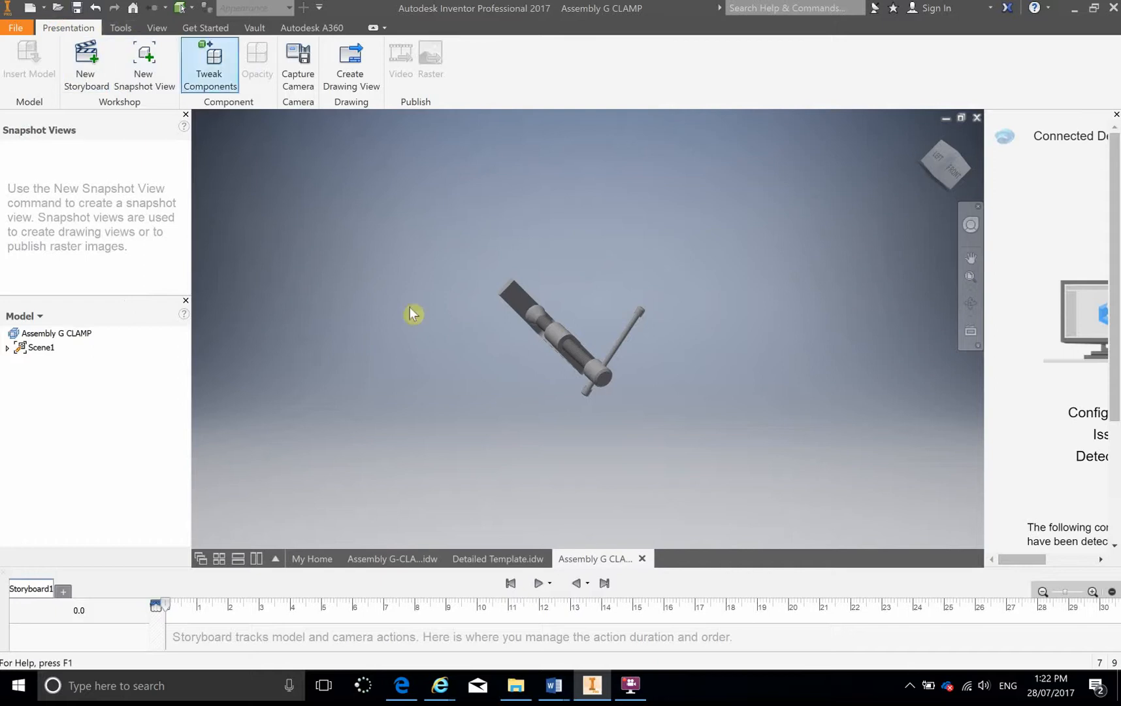
# Tweak the G clamp's spindle, swivel pad and handle parts together, rotating them -105 degrees about the spindle axis.
pyautogui.keyDown('shift'); pyautogui.moveTo(498, 348); pyautogui.dragTo(669, 355, button='middle'); pyautogui.keyUp('shift')
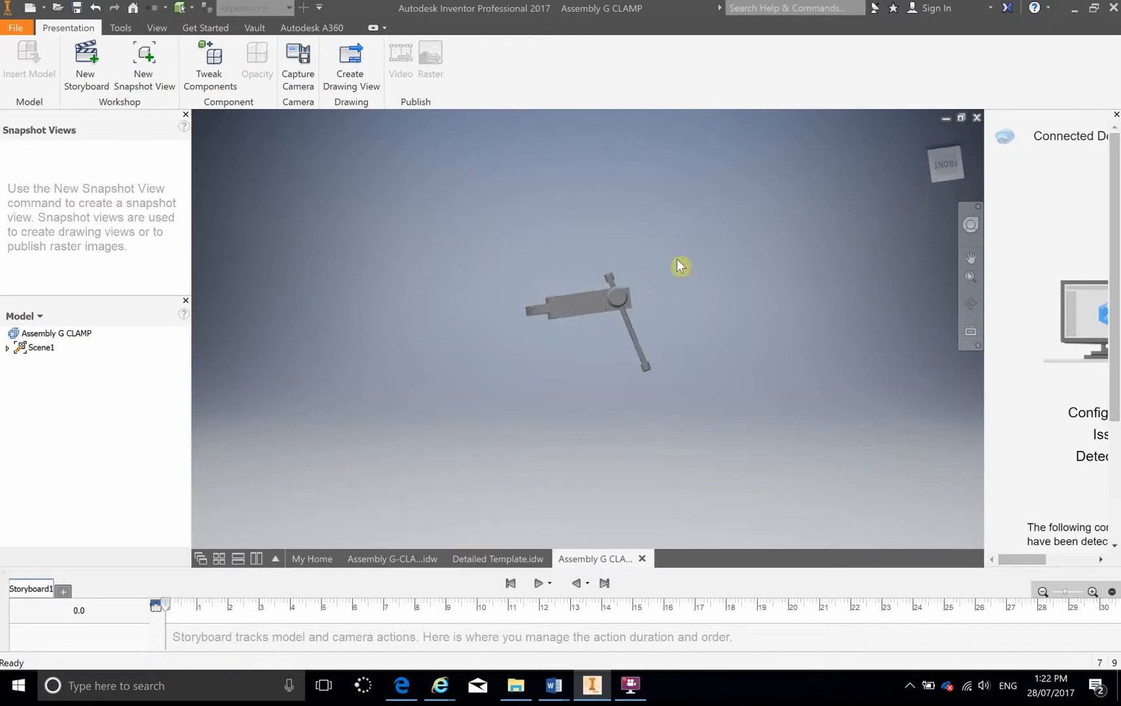
pyautogui.keyDown('shift'); pyautogui.moveTo(679, 266); pyautogui.dragTo(698, 301, button='middle'); pyautogui.keyUp('shift')
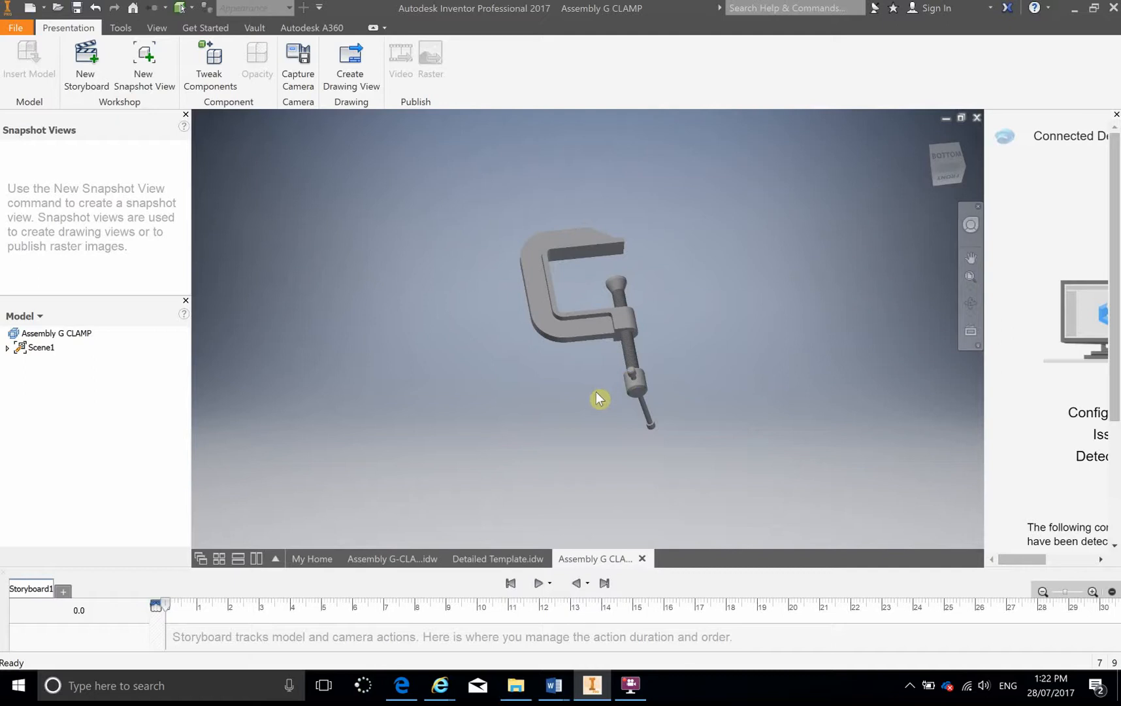
pyautogui.keyDown('shift'); pyautogui.moveTo(574, 419); pyautogui.dragTo(553, 407, button='middle'); pyautogui.keyUp('shift')
pyautogui.click(618, 348)
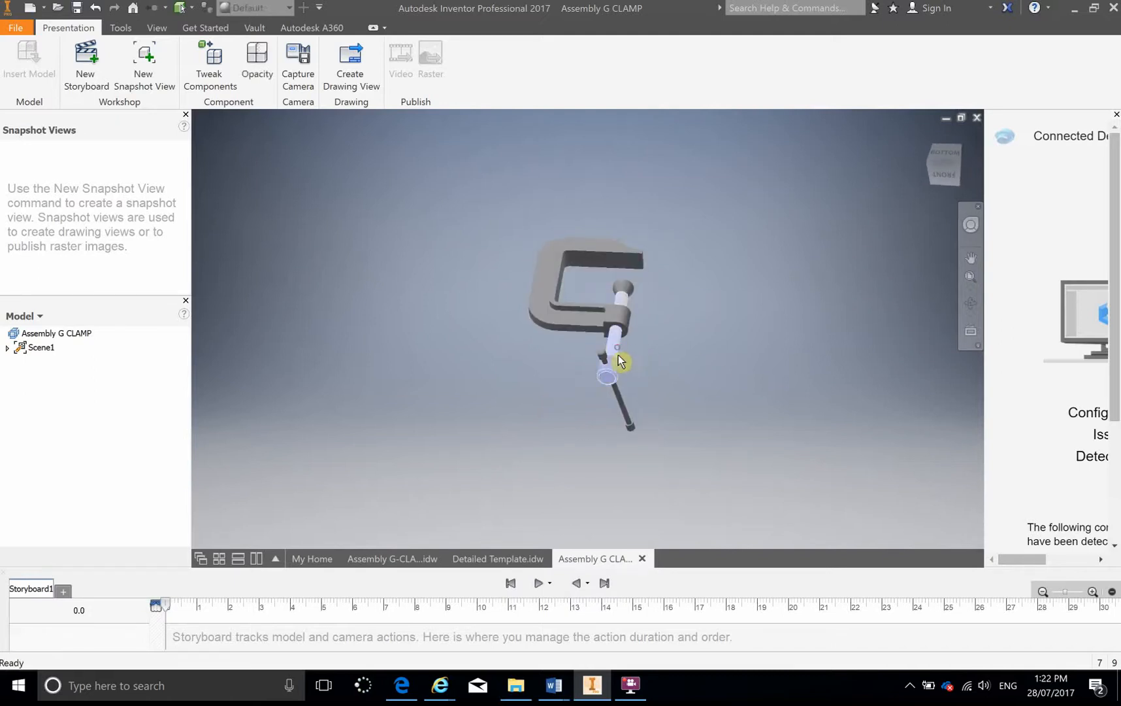
pyautogui.keyDown('ctrl'); pyautogui.click(626, 291); pyautogui.keyUp('ctrl')
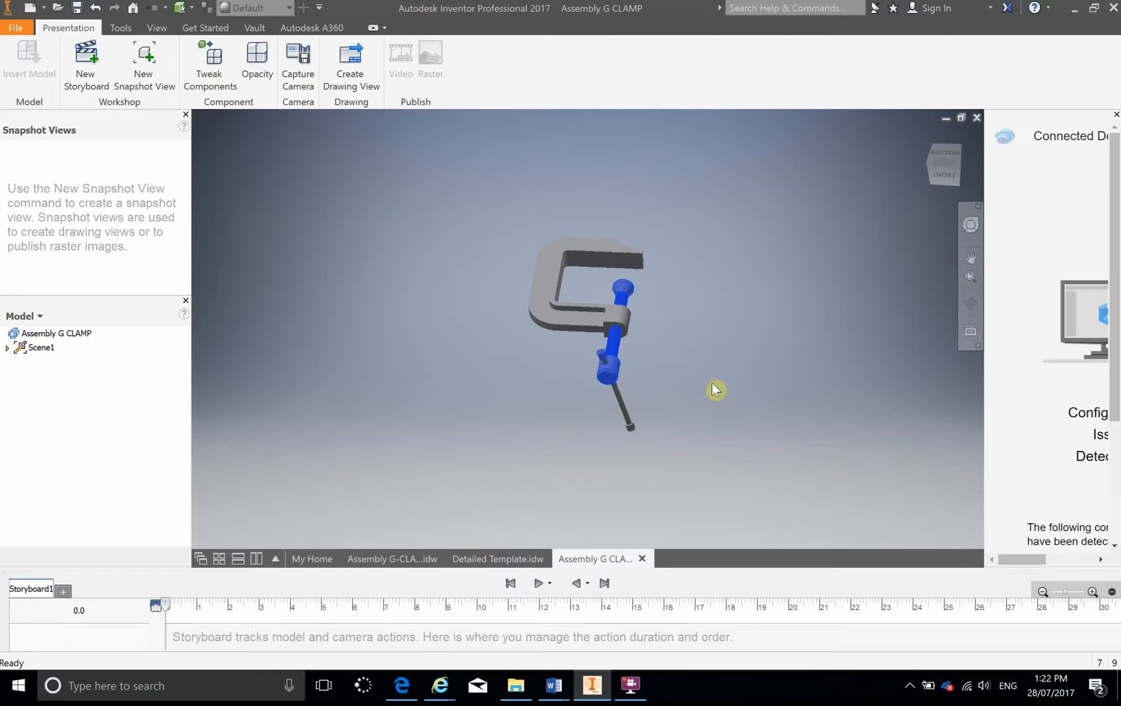
pyautogui.keyDown('ctrl'); pyautogui.click(624, 421); pyautogui.keyUp('ctrl')
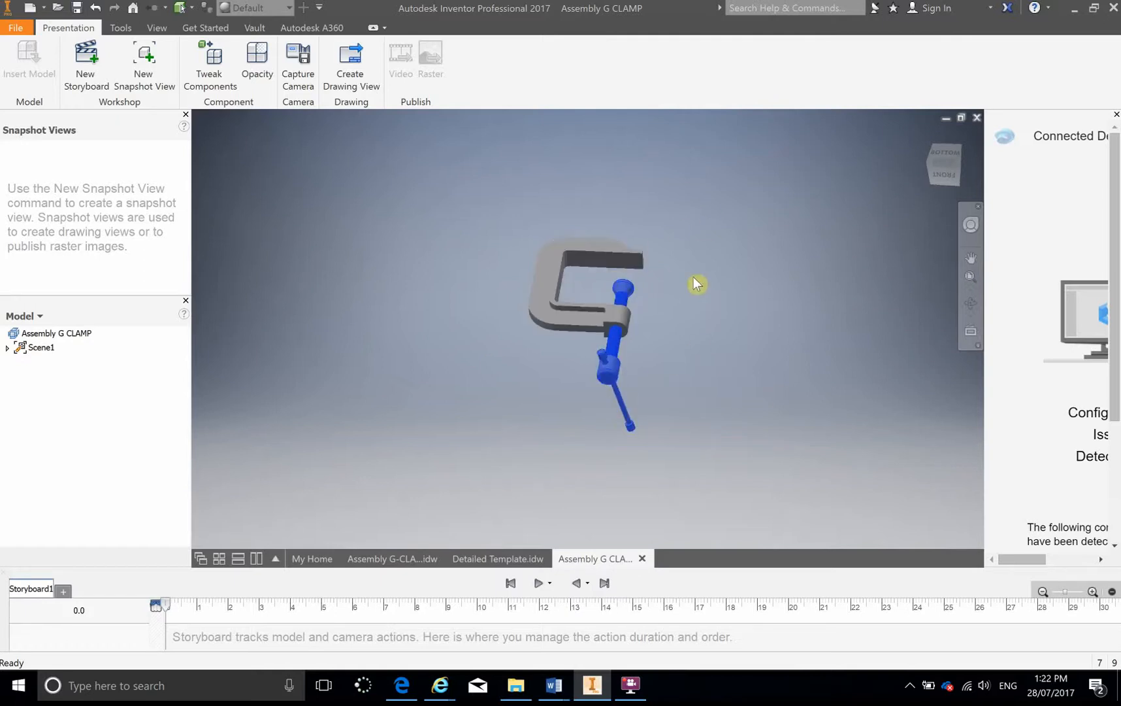
pyautogui.scroll(5, 538, 376)
pyautogui.scroll(-6, 554, 375)
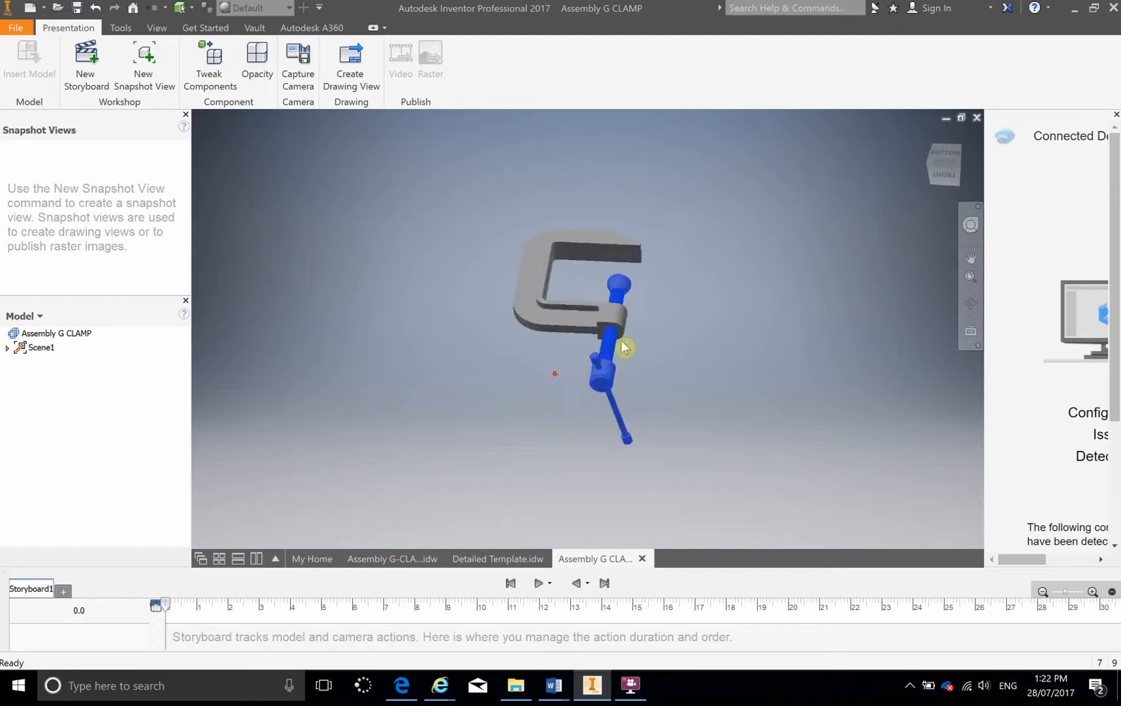
pyautogui.click(212, 63)
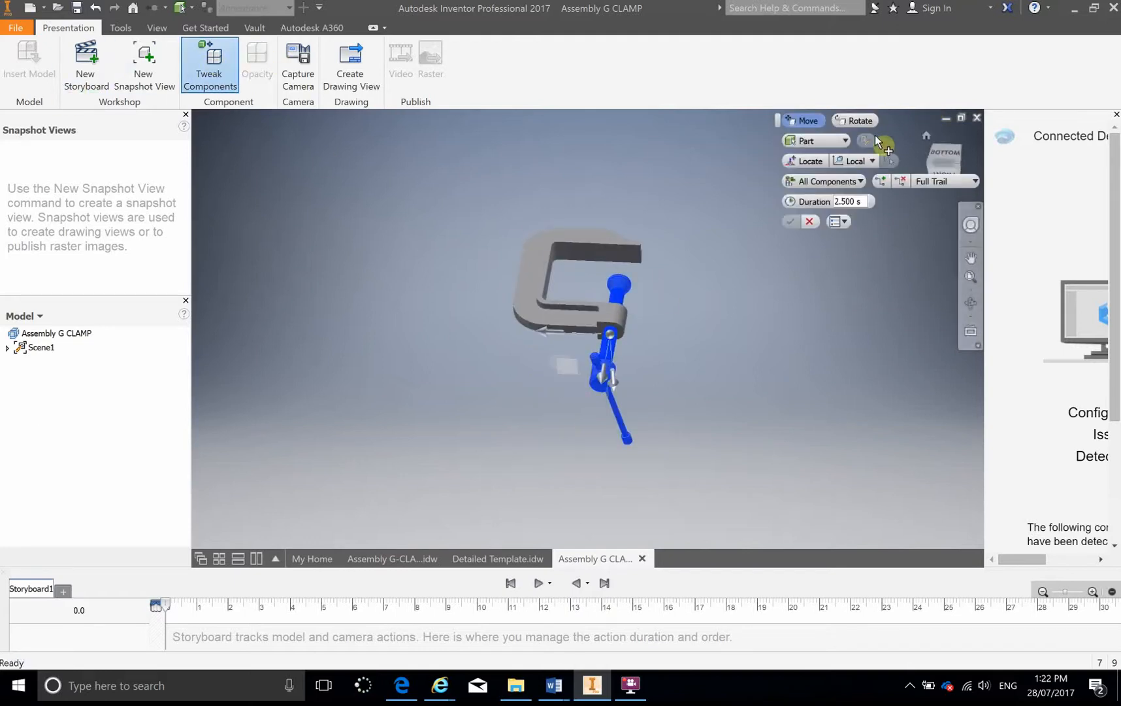
pyautogui.click(853, 121)
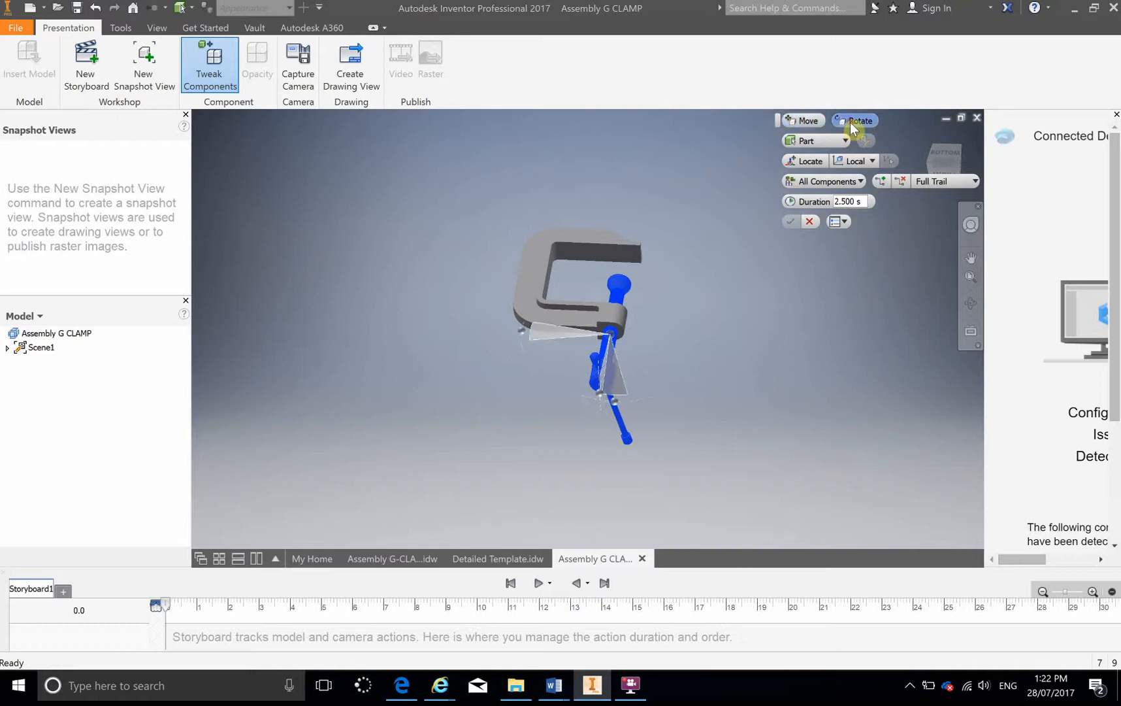
pyautogui.click(945, 175)
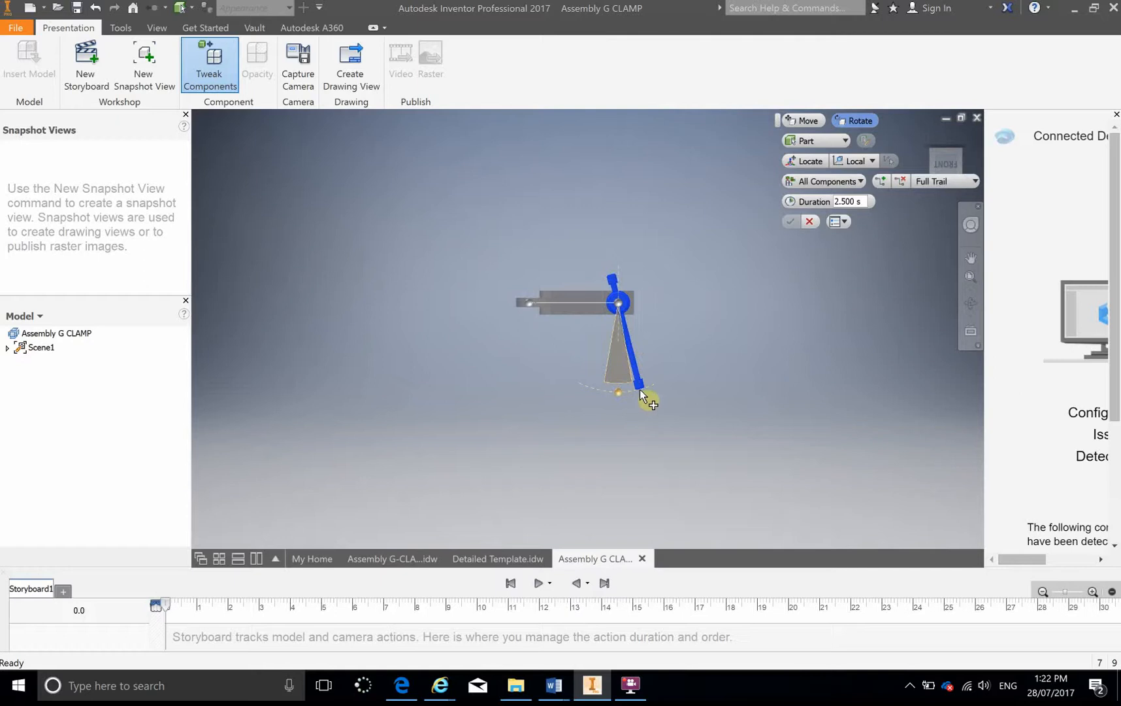
pyautogui.moveTo(617, 396); pyautogui.dragTo(535, 276)
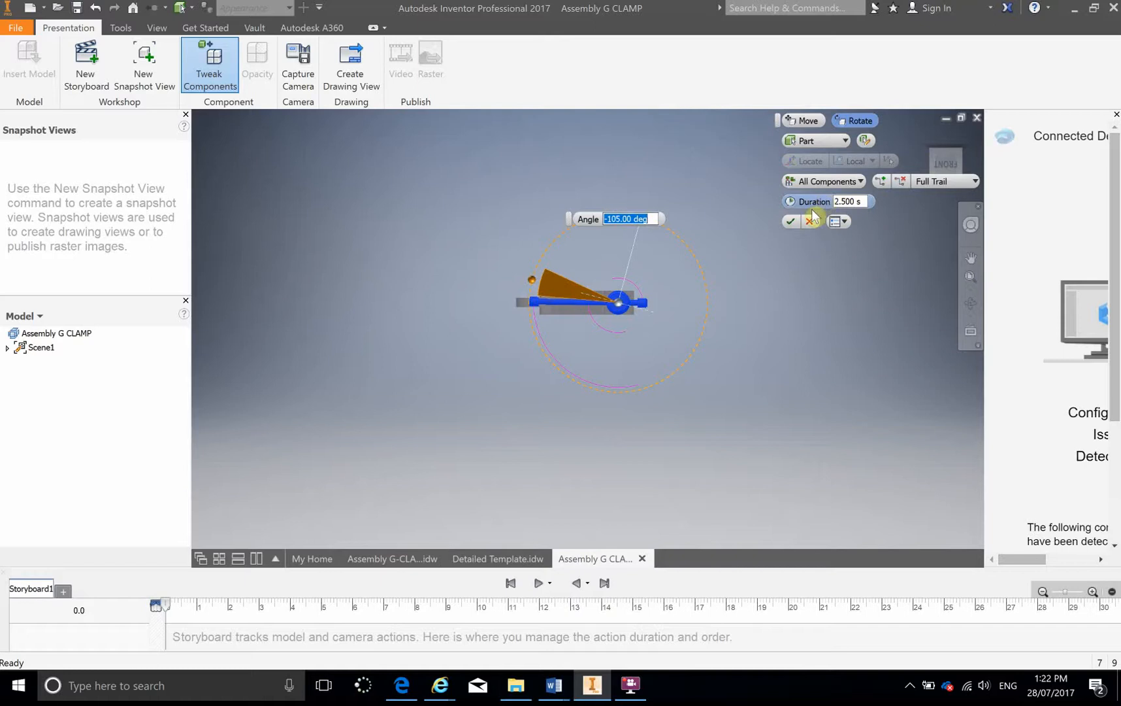
pyautogui.click(791, 223)
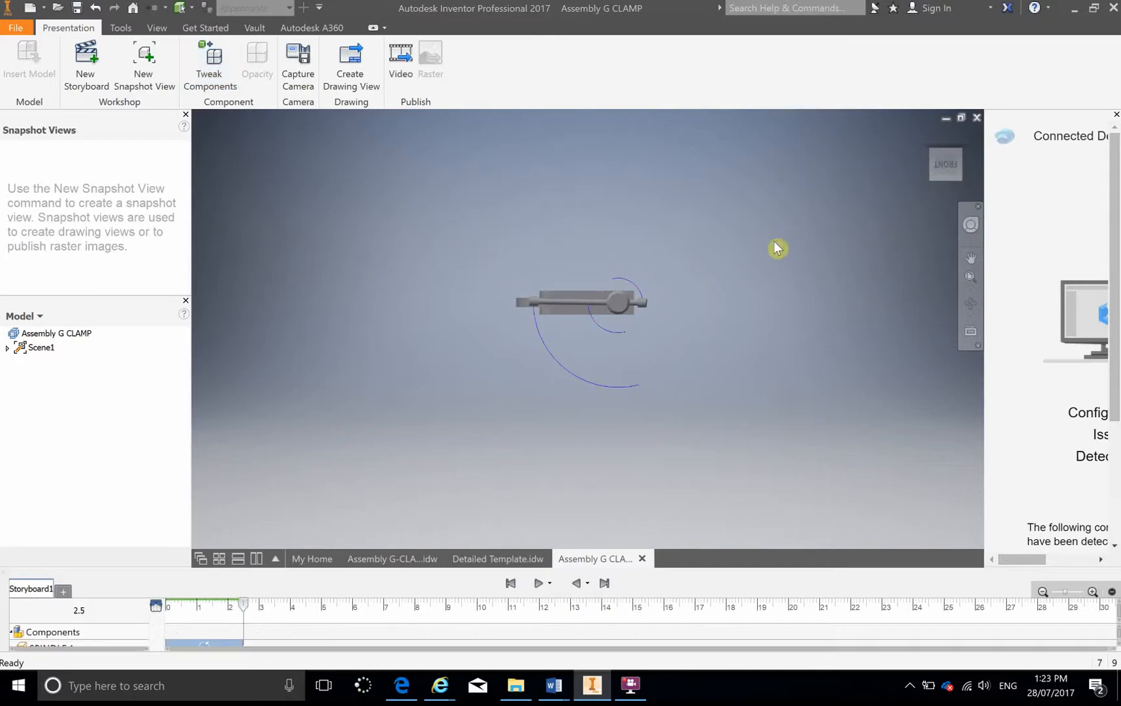
# Tweak the spindle and all handle parts 80 mm along Z out of the clamp frame, leaving the swivel pad unselected.
pyautogui.click(946, 145)
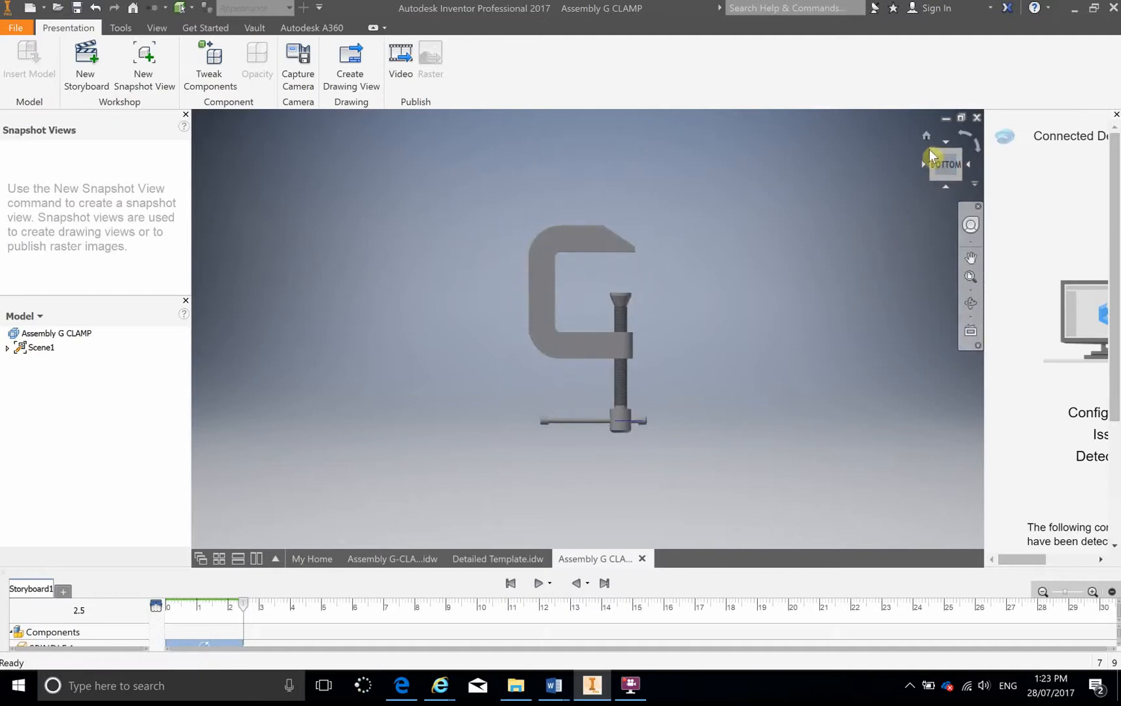
pyautogui.moveTo(941, 160); pyautogui.dragTo(907, 171)
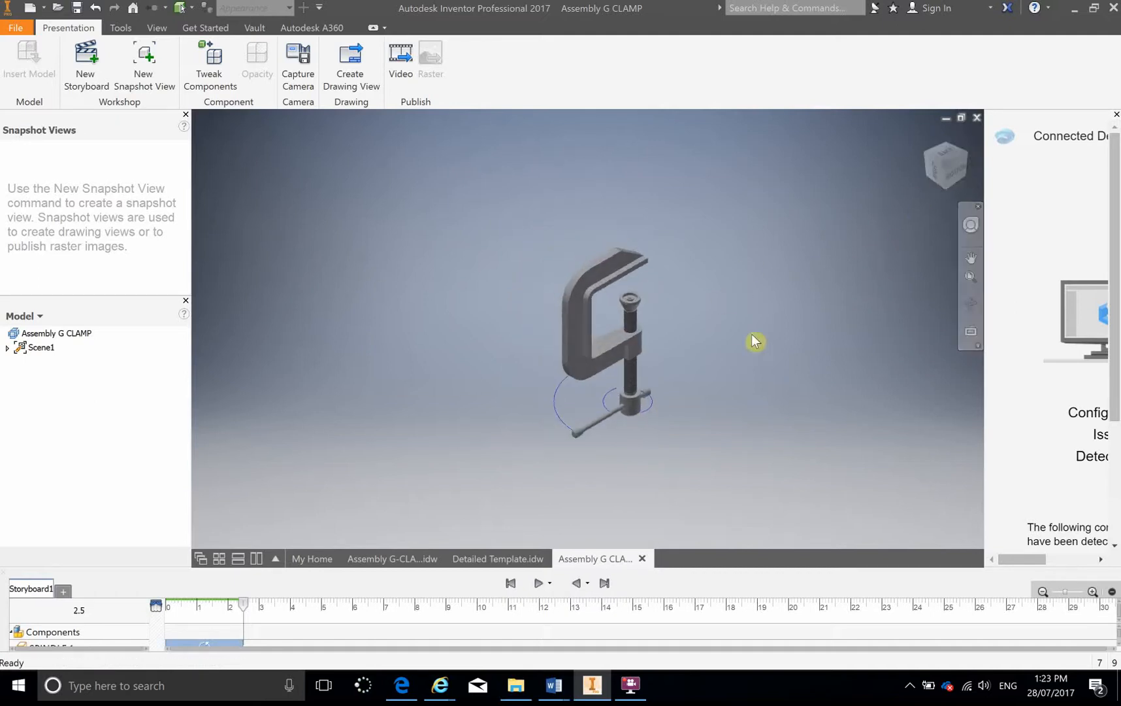
pyautogui.keyDown('shift'); pyautogui.moveTo(752, 333); pyautogui.dragTo(694, 312, button='middle'); pyautogui.keyUp('shift')
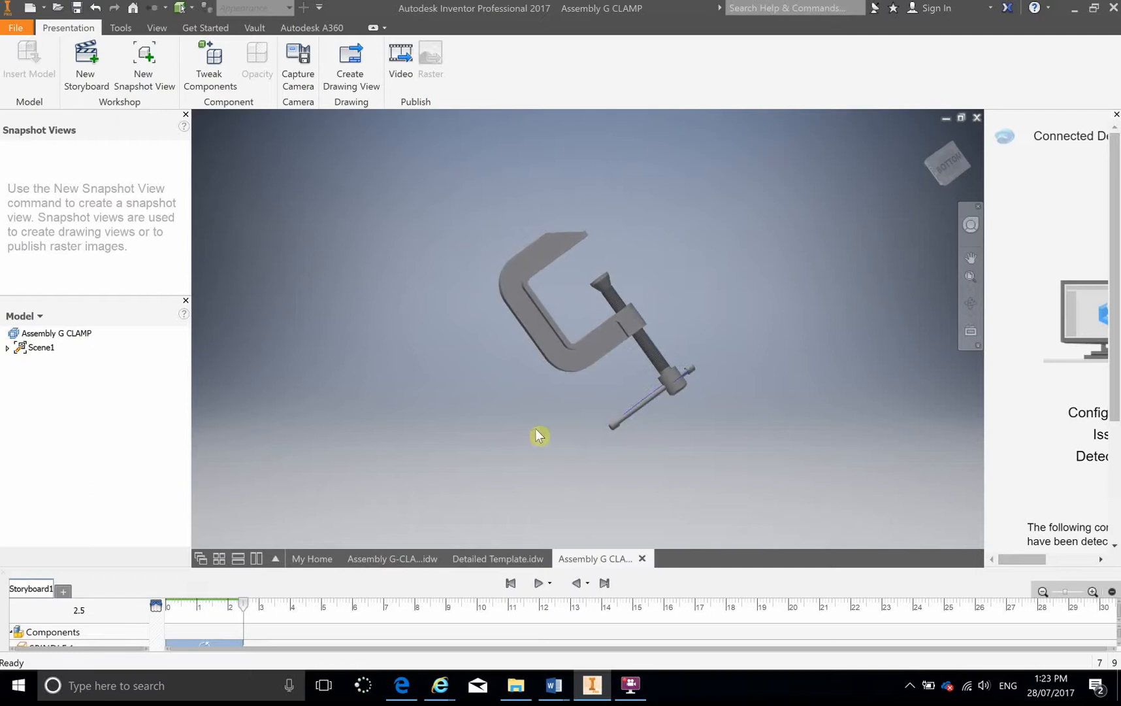
pyautogui.keyDown('shift'); pyautogui.moveTo(537, 435); pyautogui.dragTo(504, 404, button='middle'); pyautogui.keyUp('shift')
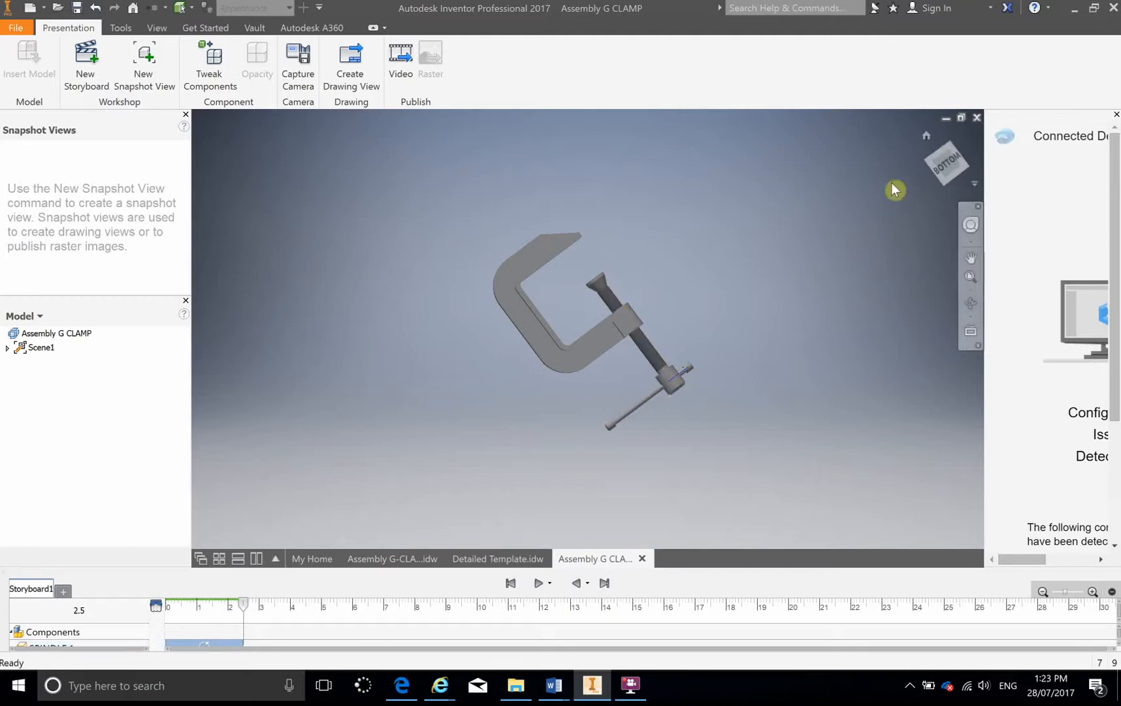
pyautogui.click(934, 169)
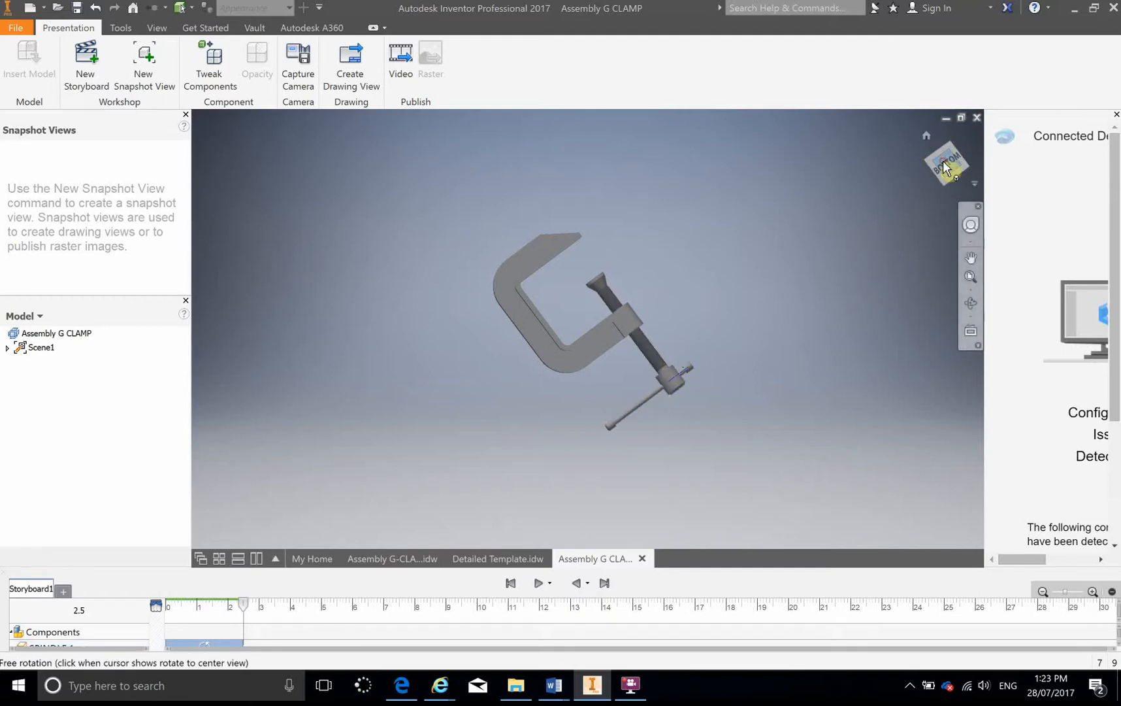
pyautogui.click(966, 138)
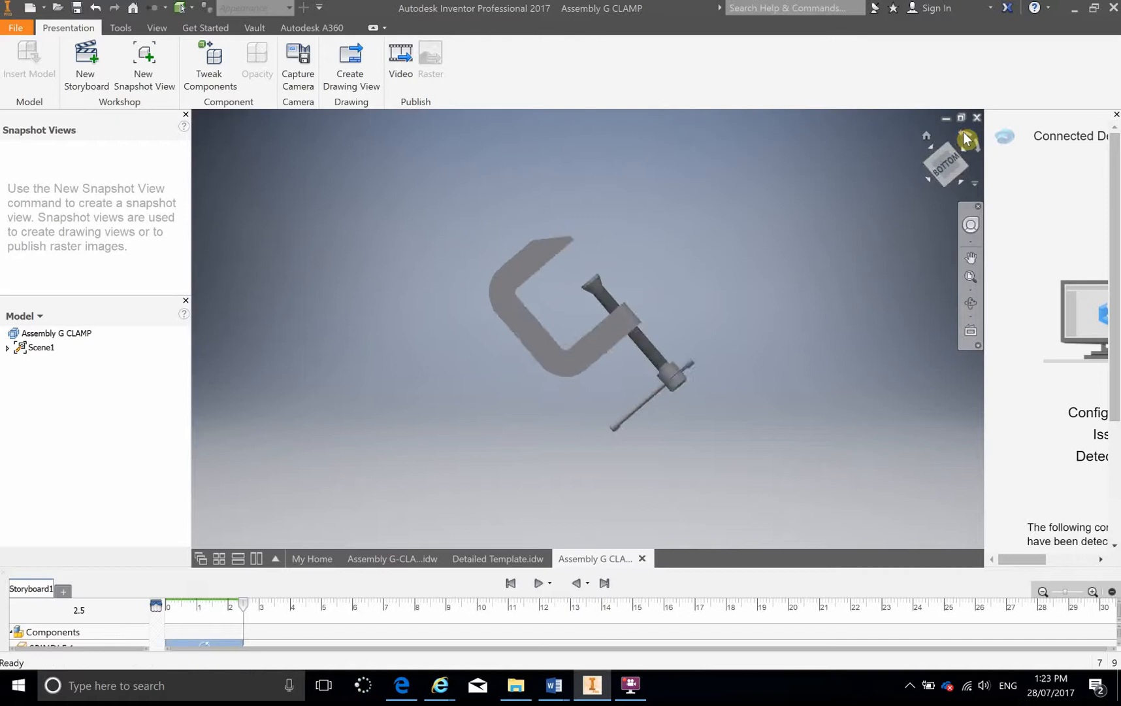
pyautogui.keyDown('shift'); pyautogui.moveTo(813, 243); pyautogui.dragTo(847, 248, button='middle'); pyautogui.keyUp('shift')
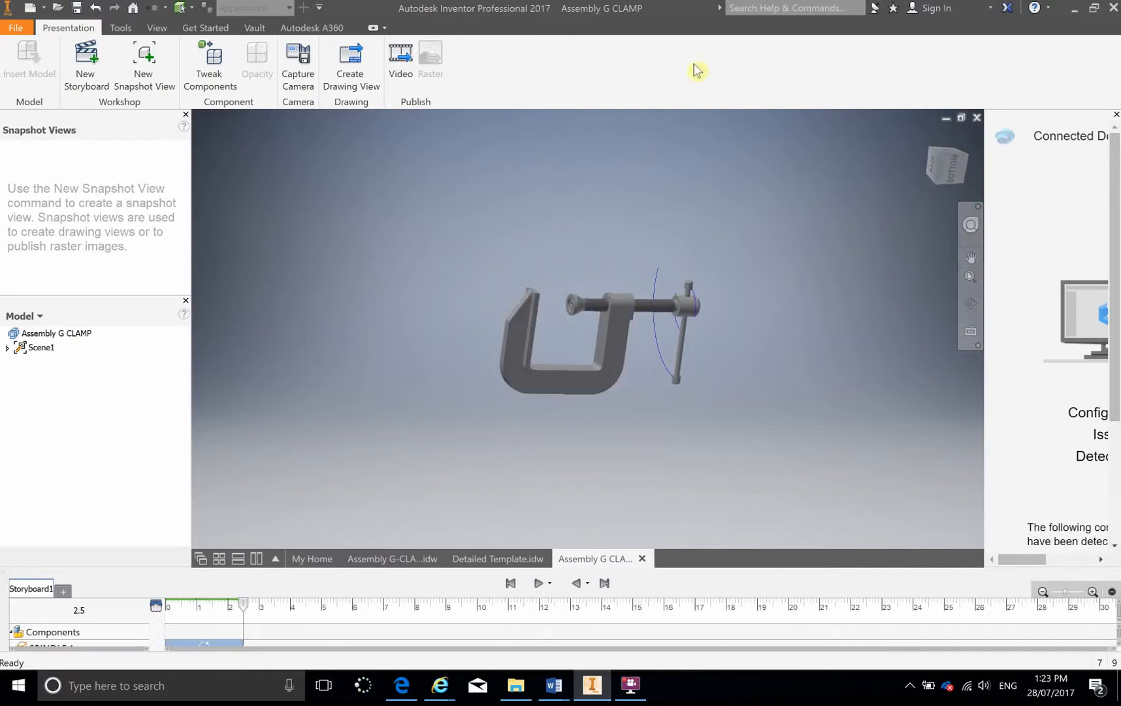
pyautogui.click(662, 308)
pyautogui.moveTo(728, 242); pyautogui.dragTo(664, 425)
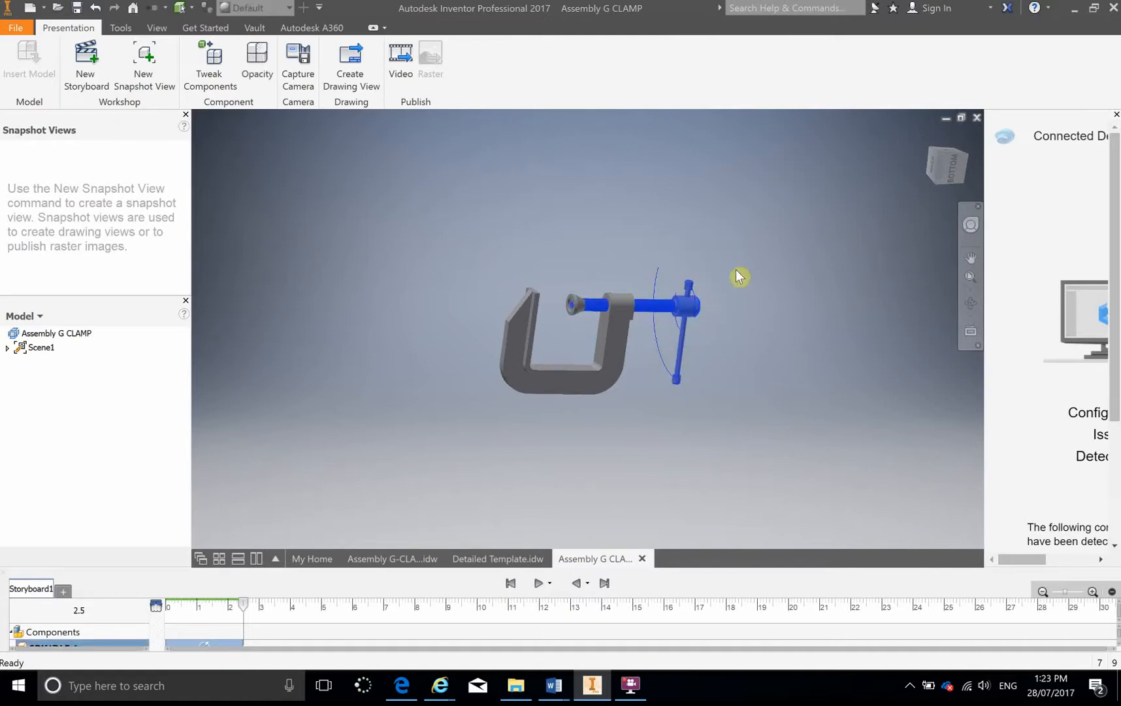
pyautogui.click(223, 69)
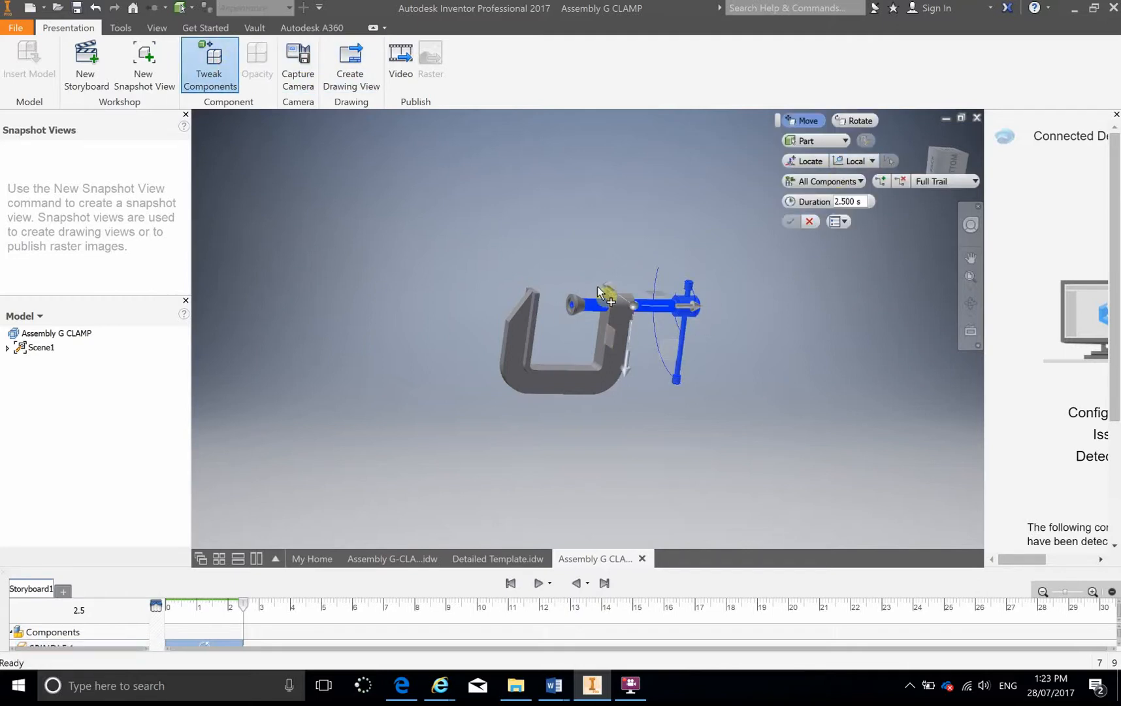
pyautogui.click(692, 306)
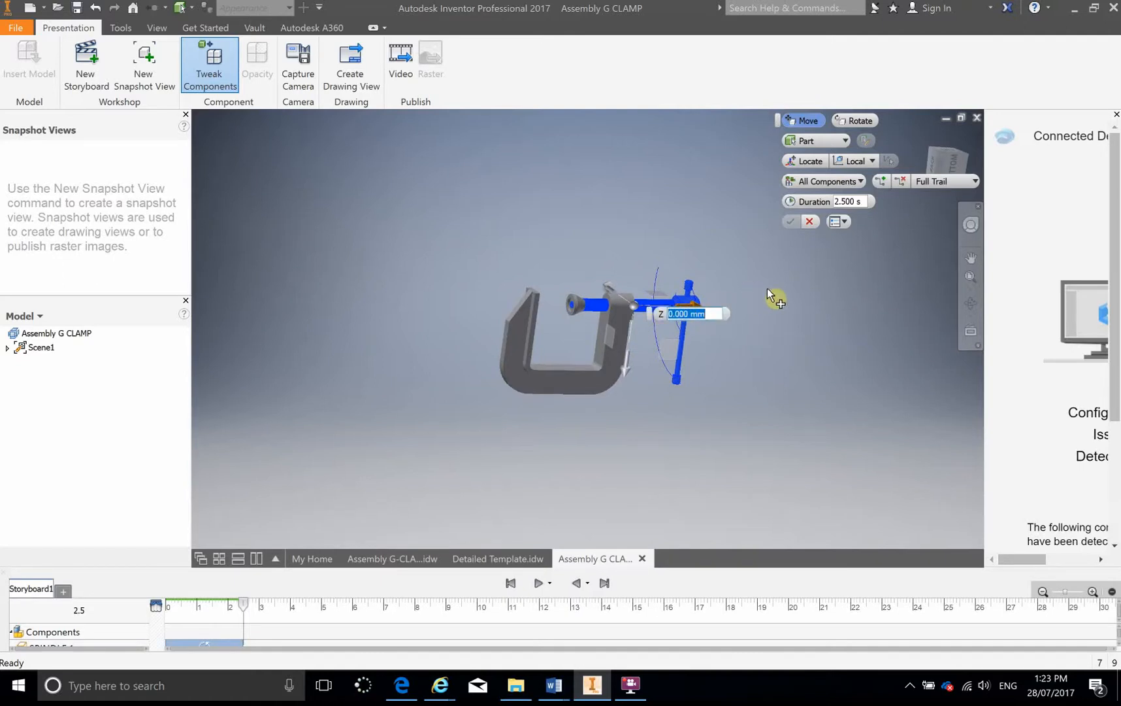
pyautogui.write('50')
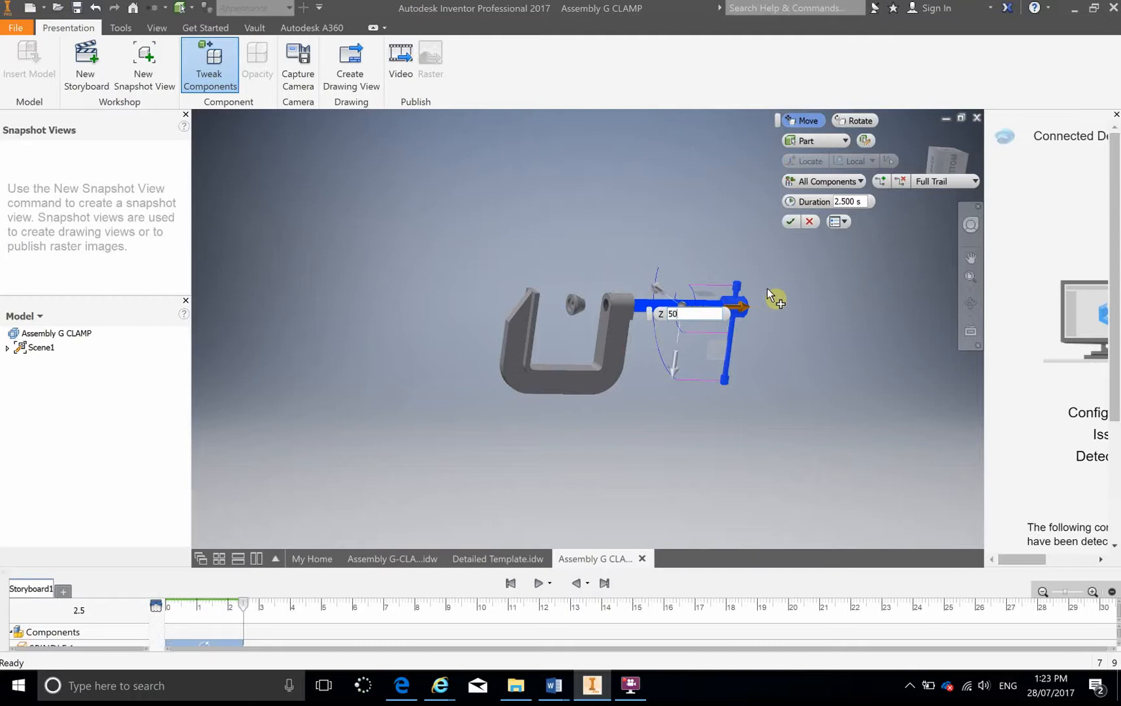
pyautogui.press('BackSpace')
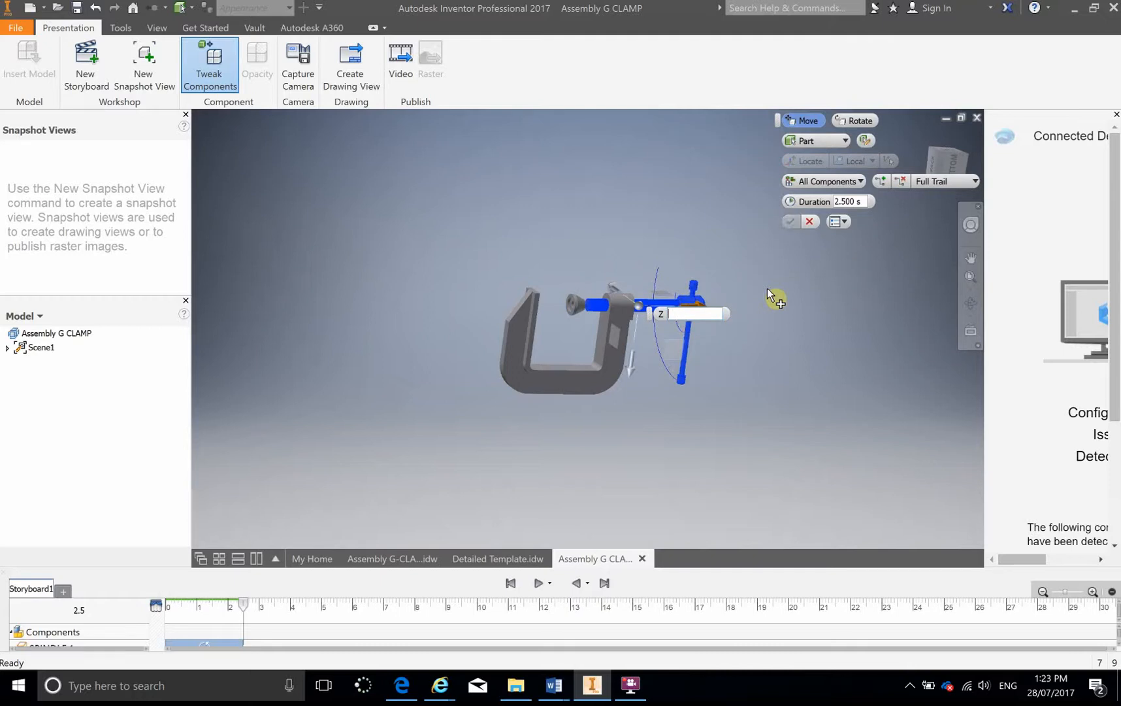
pyautogui.write('80')
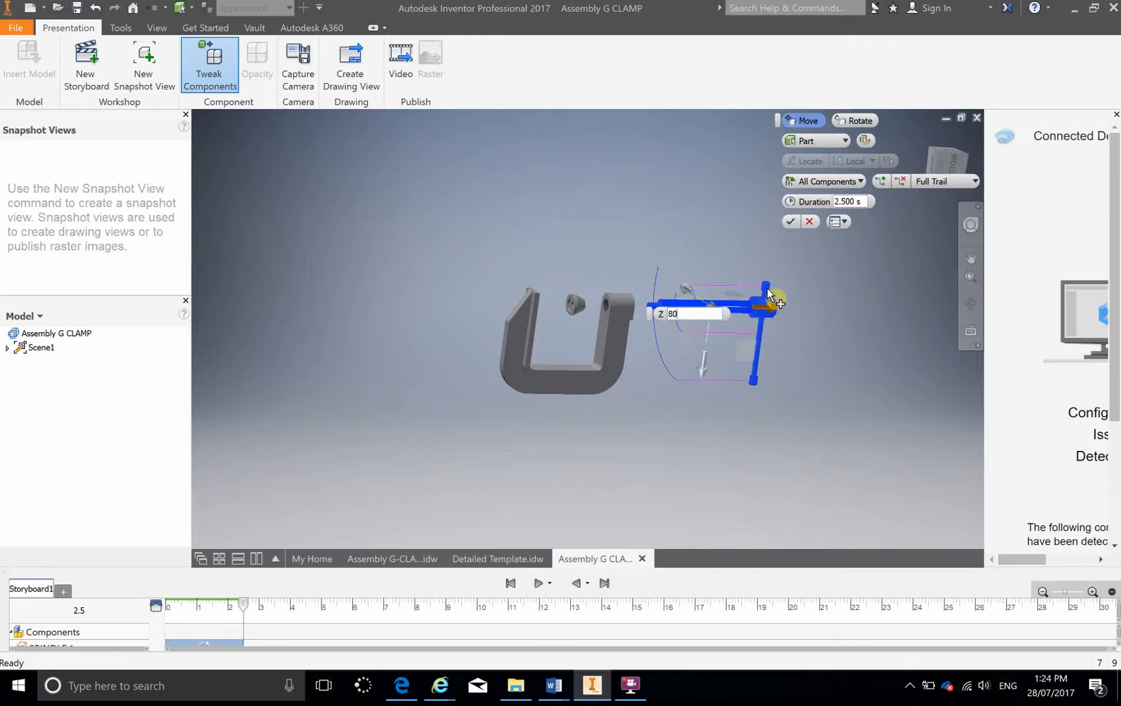
pyautogui.click(792, 225)
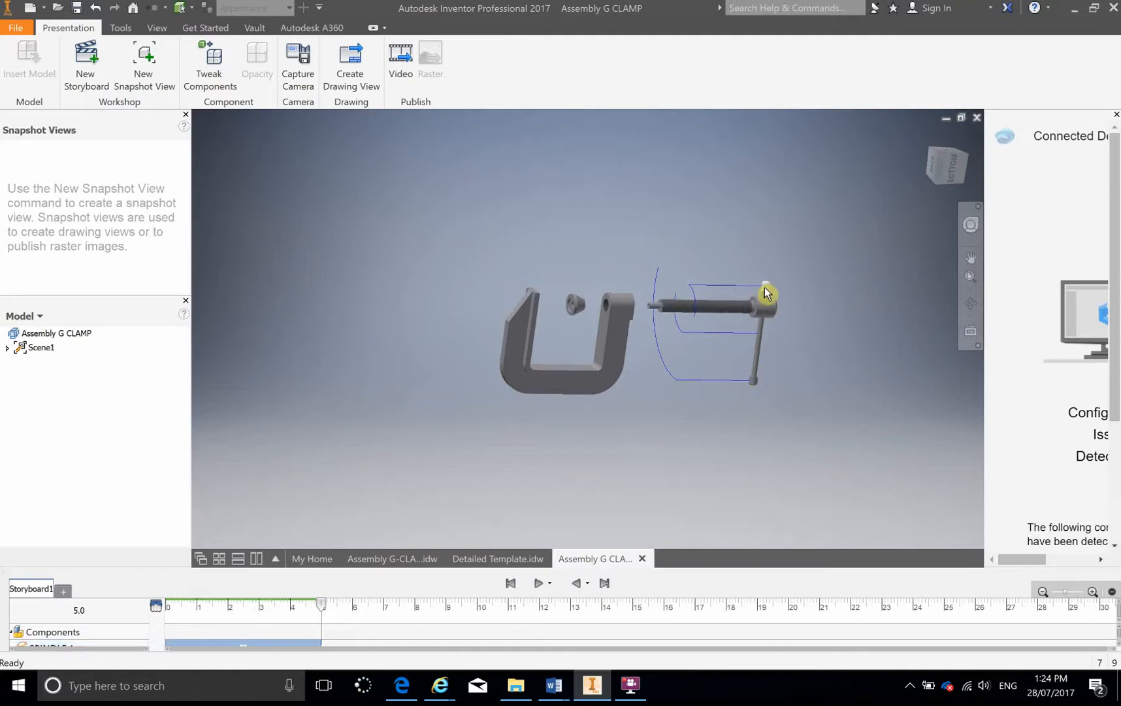
# Tweak the long handle rod with its attached end cap 40 mm along X out of the spindle head.
pyautogui.click(762, 351)
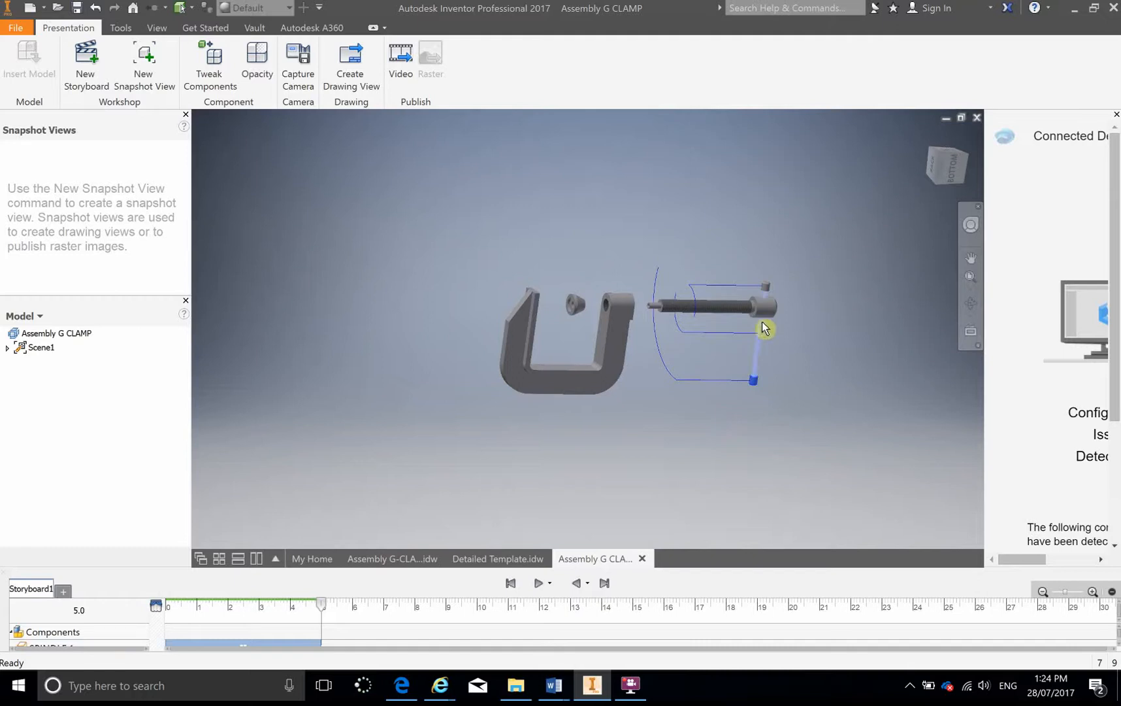
pyautogui.click(211, 66)
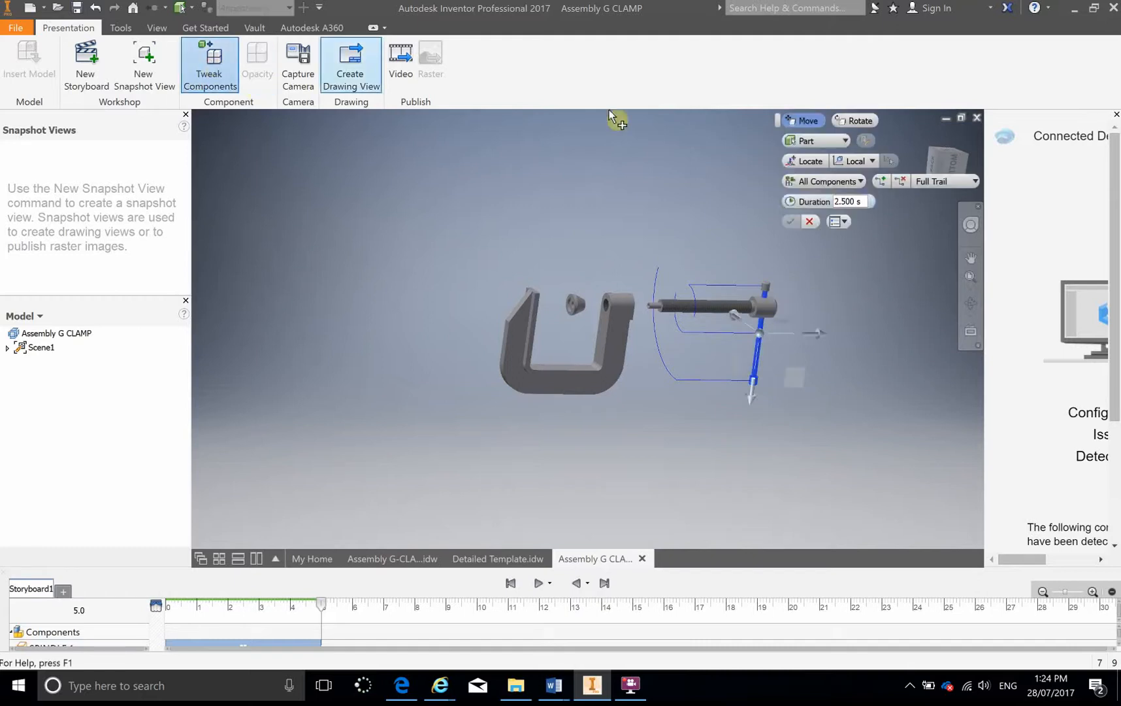
pyautogui.click(751, 399)
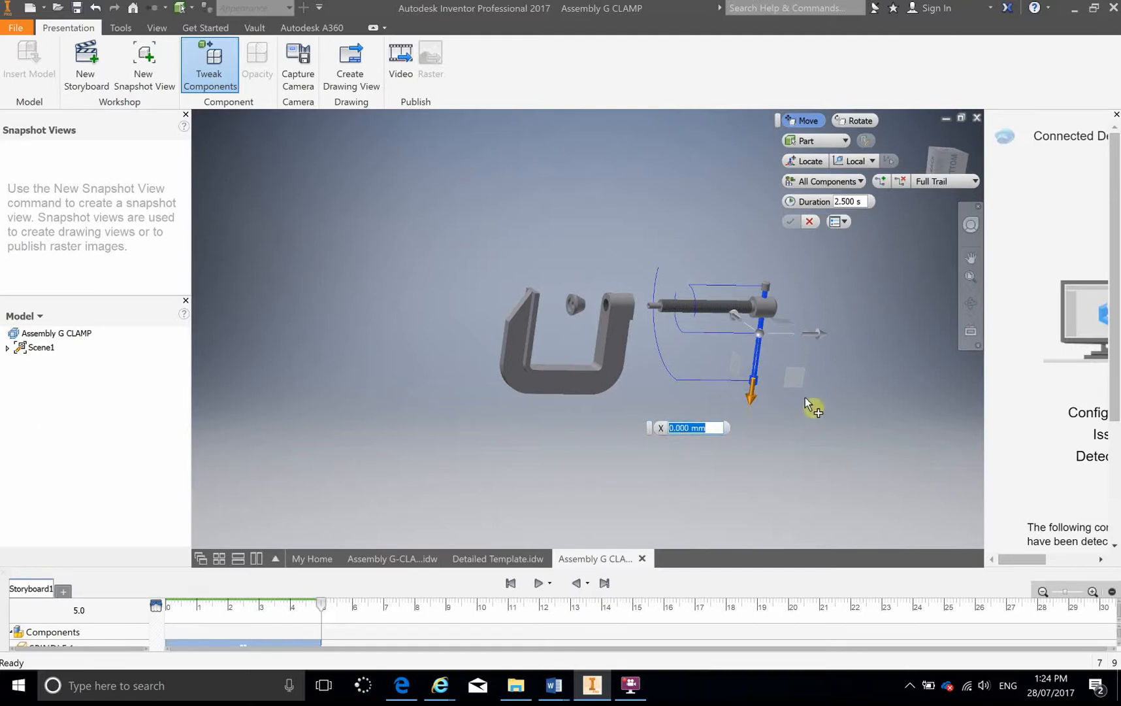
pyautogui.write('40')
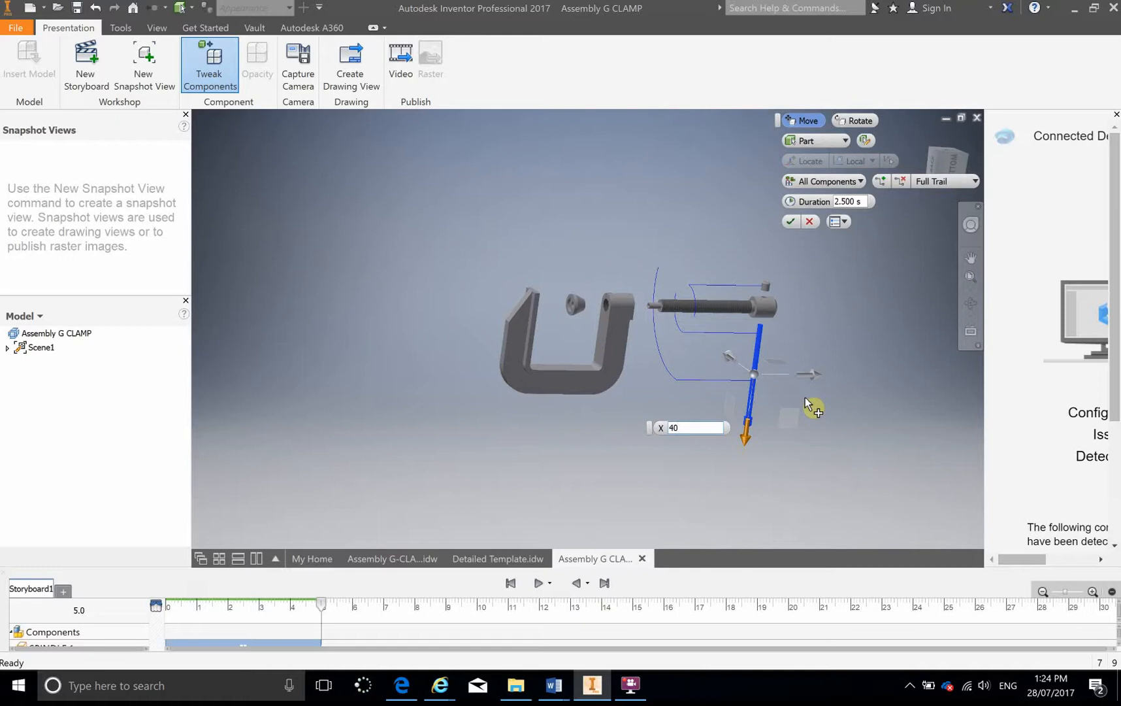
pyautogui.press('BackSpace')
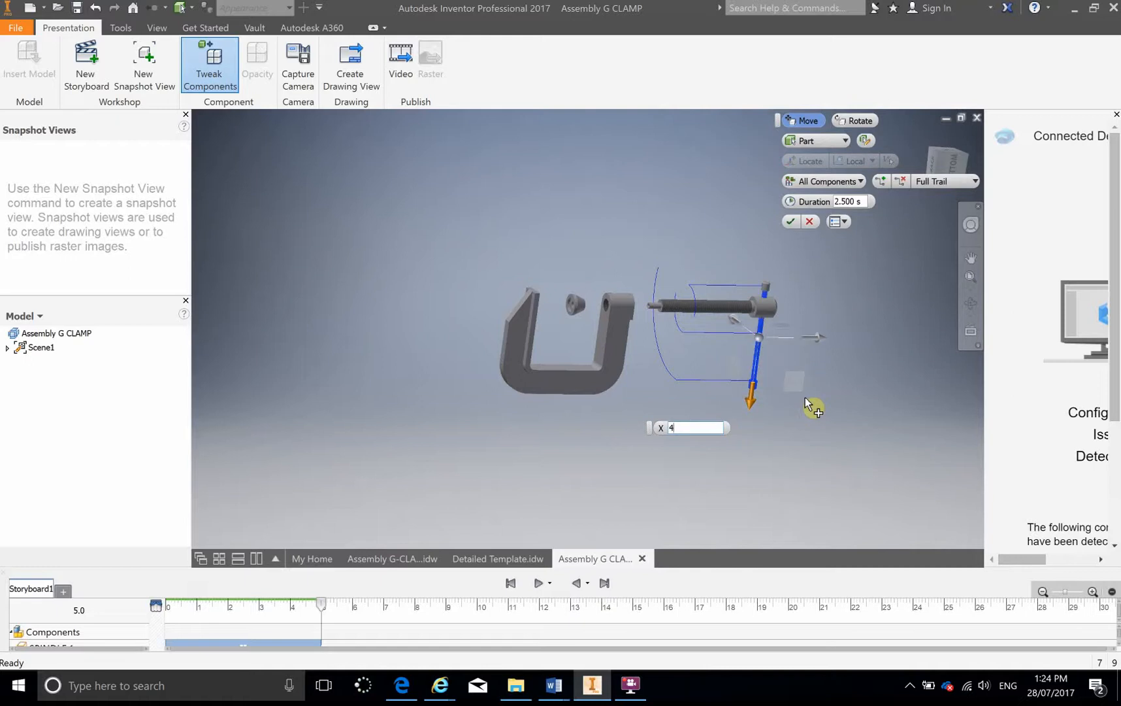
pyautogui.press('BackSpace')
pyautogui.write('20')
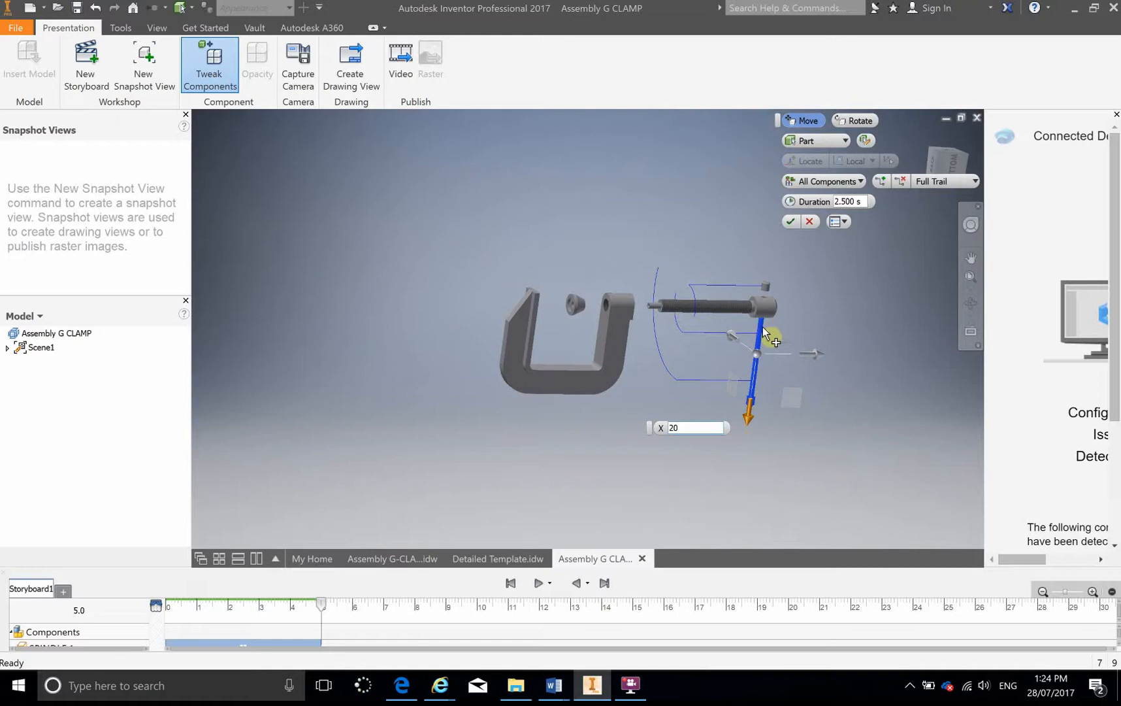
pyautogui.press('BackSpace')
pyautogui.press('BackSpace')
pyautogui.write('4')
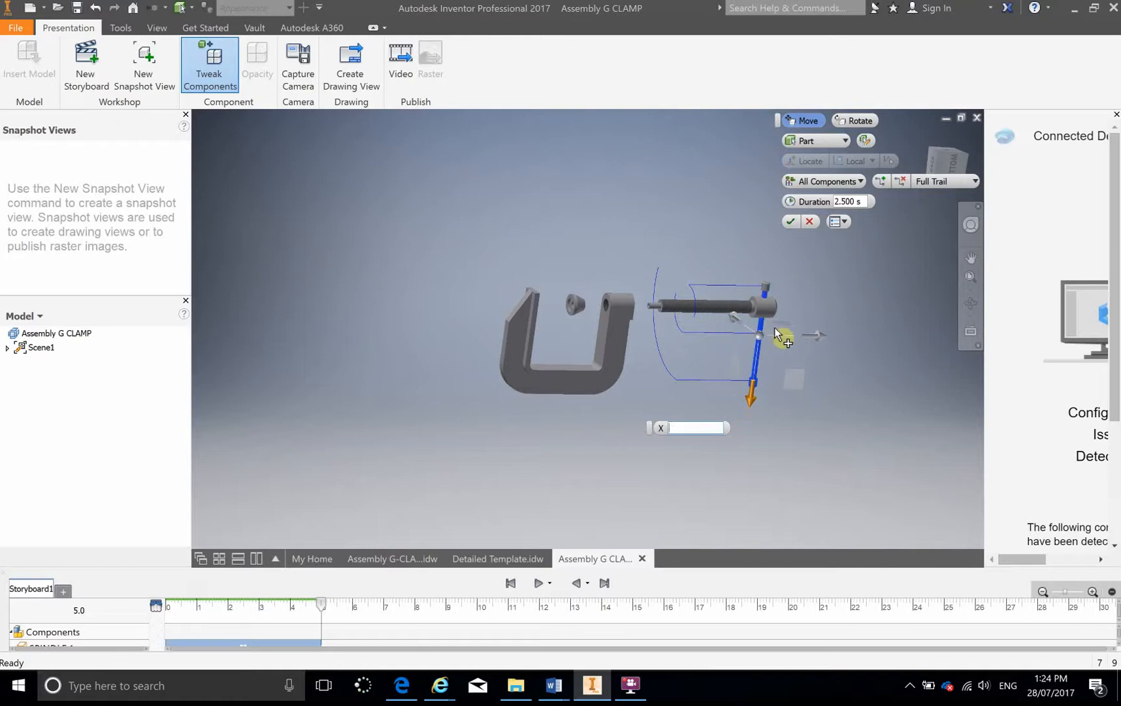
pyautogui.write('0')
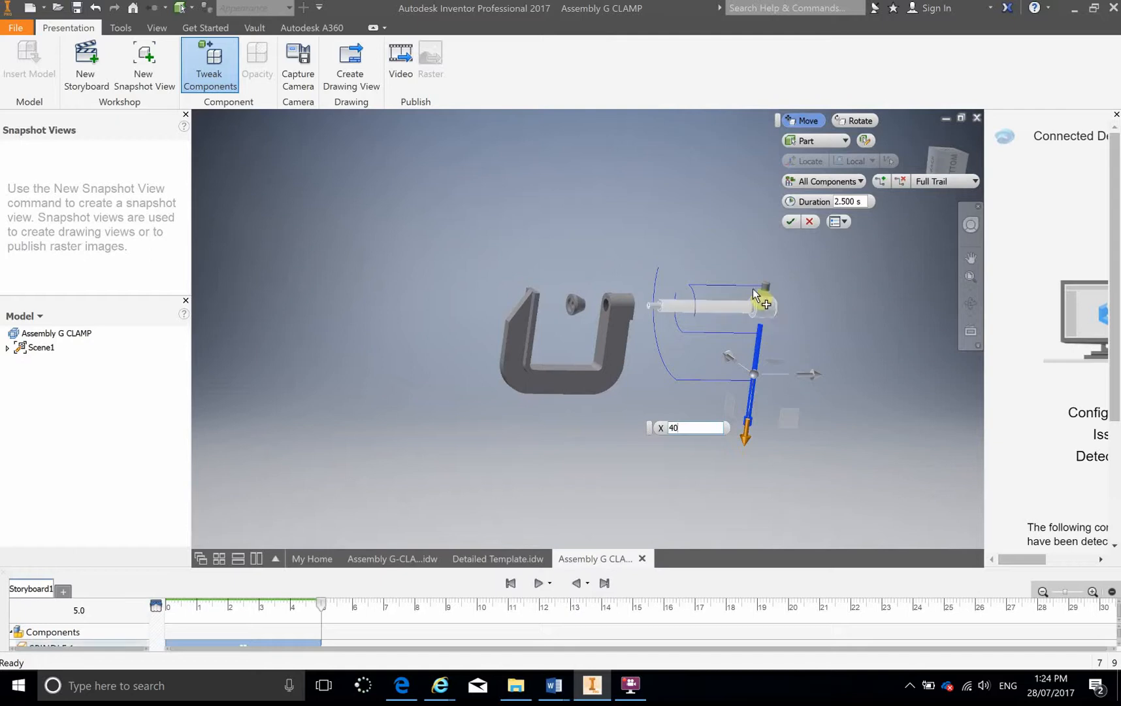
pyautogui.click(791, 225)
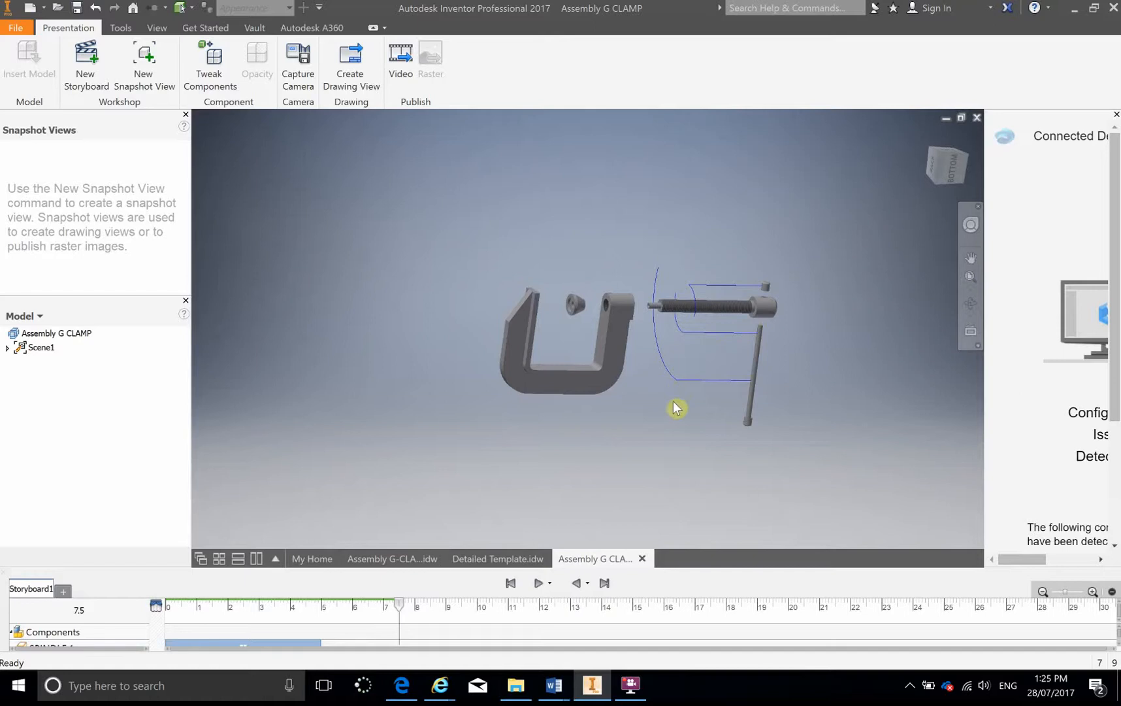
pyautogui.keyDown('shift'); pyautogui.moveTo(685, 401); pyautogui.dragTo(530, 284, button='middle'); pyautogui.keyUp('shift')
pyautogui.moveTo(743, 324); pyautogui.dragTo(468, 283)
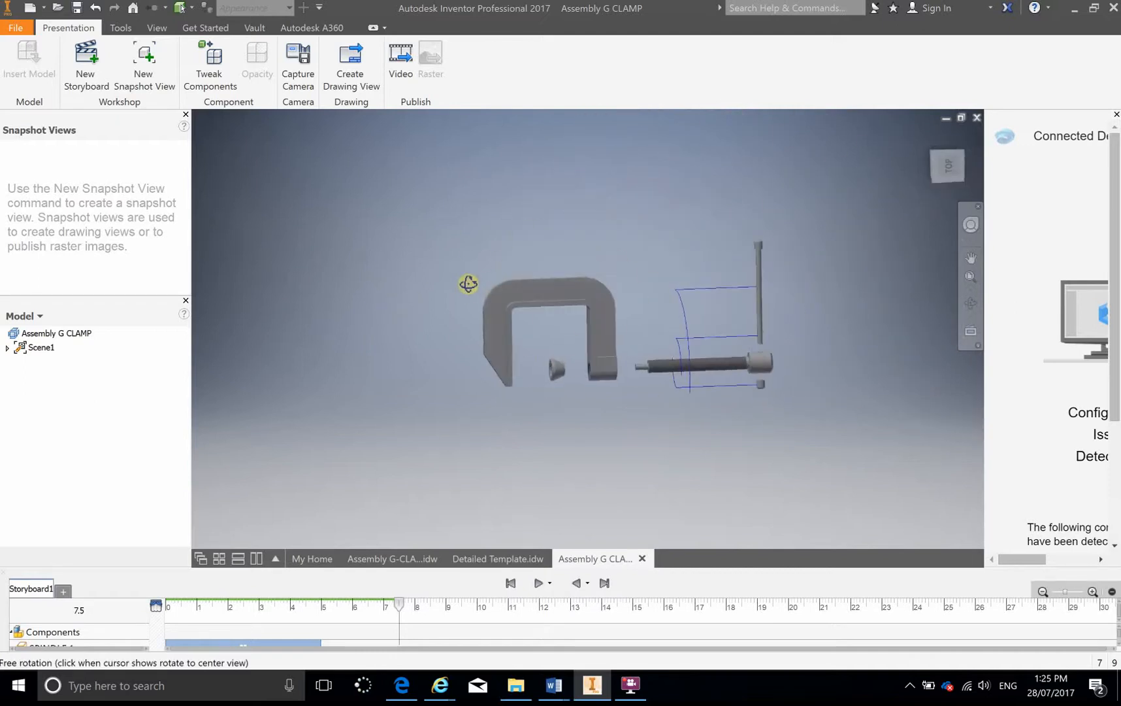
pyautogui.press('Escape')
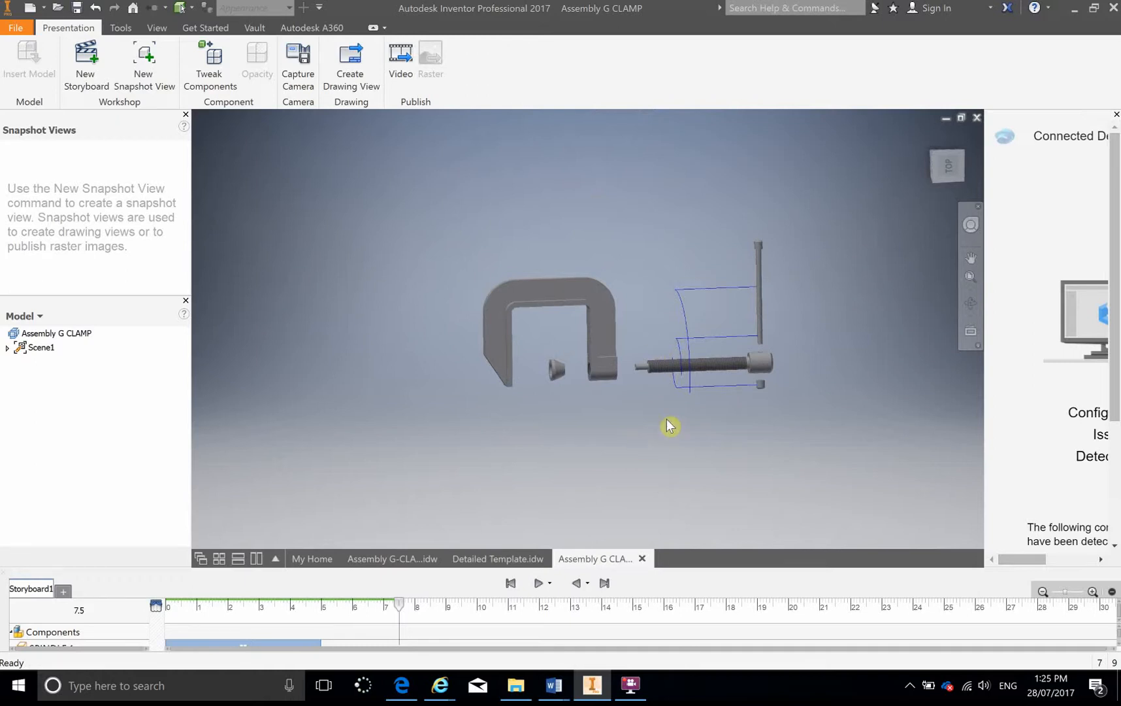
pyautogui.click(624, 690)
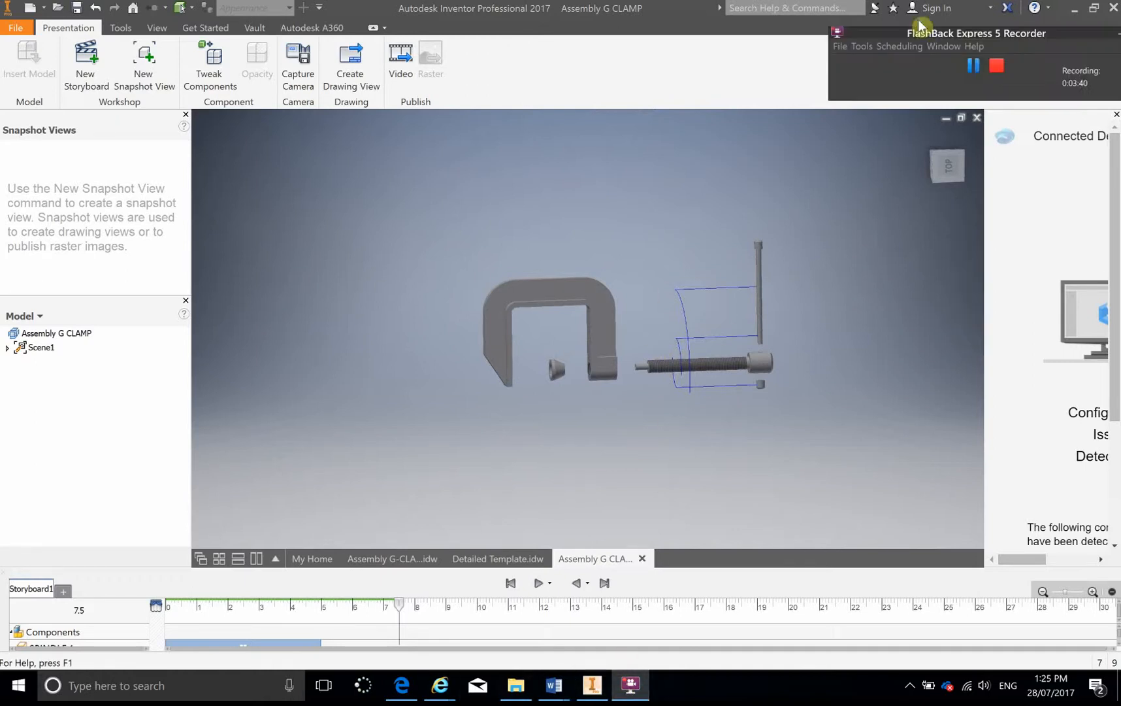
pyautogui.click(973, 68)
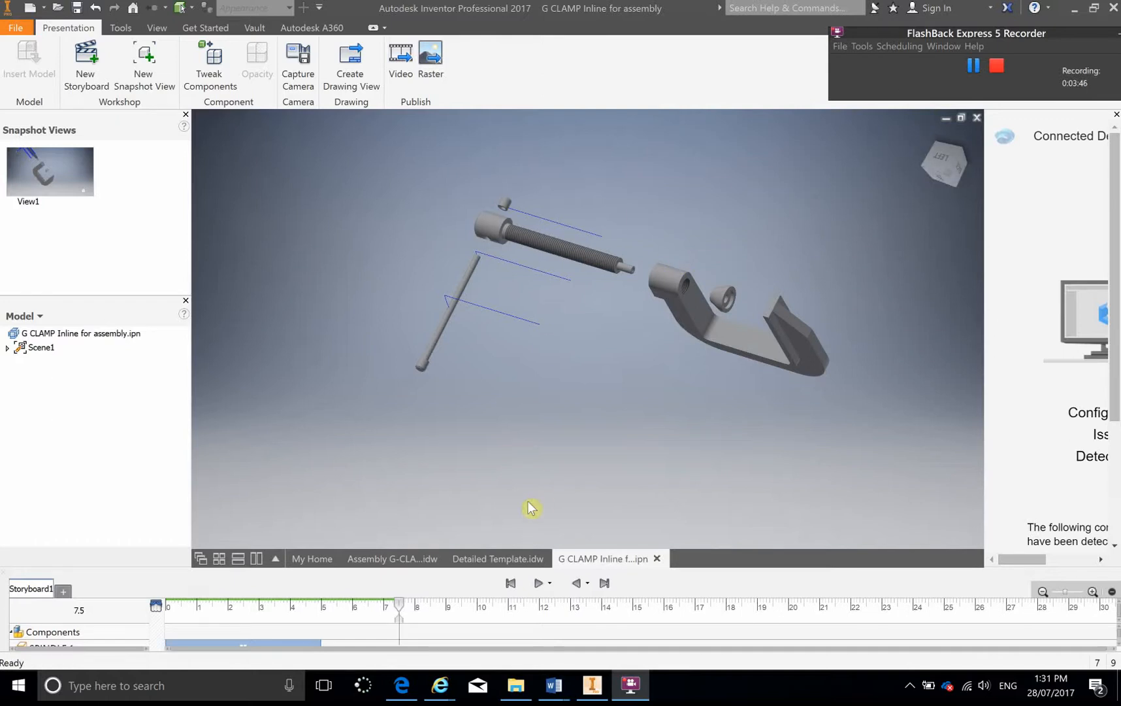
# Switch to the Detailed Template drawing and turn off the trails in its exploded G clamp view.
pyautogui.click(483, 558)
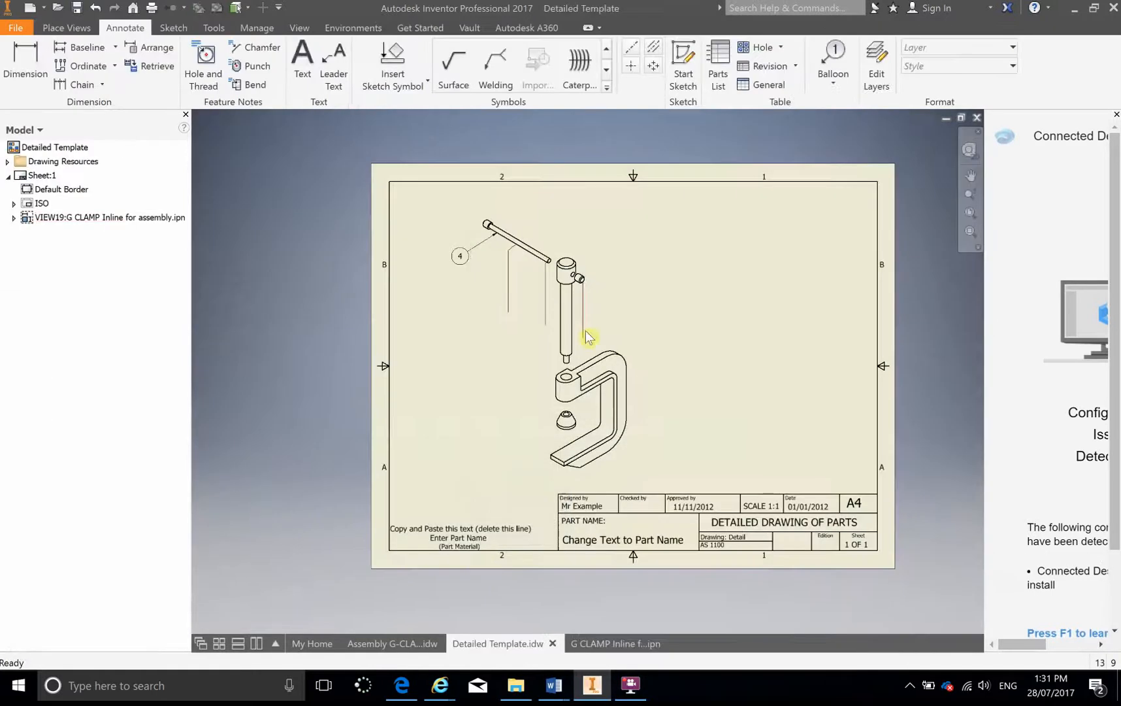
pyautogui.click(66, 28)
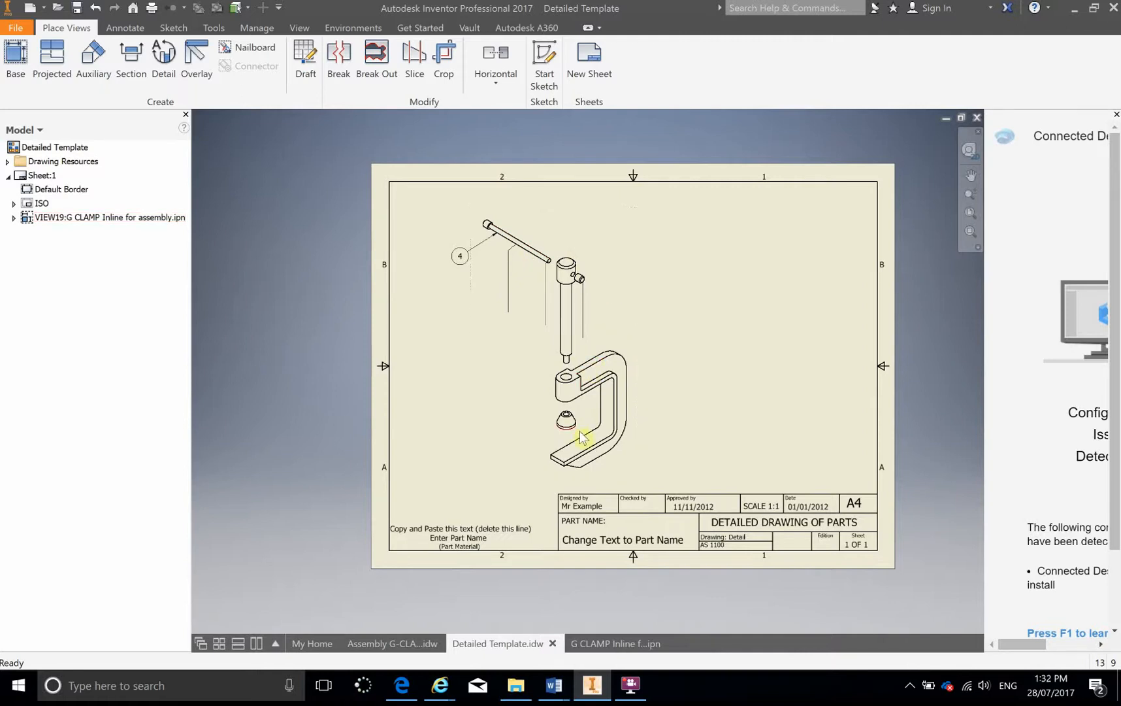
pyautogui.scroll(2, 570, 275)
pyautogui.scroll(-4, 570, 275)
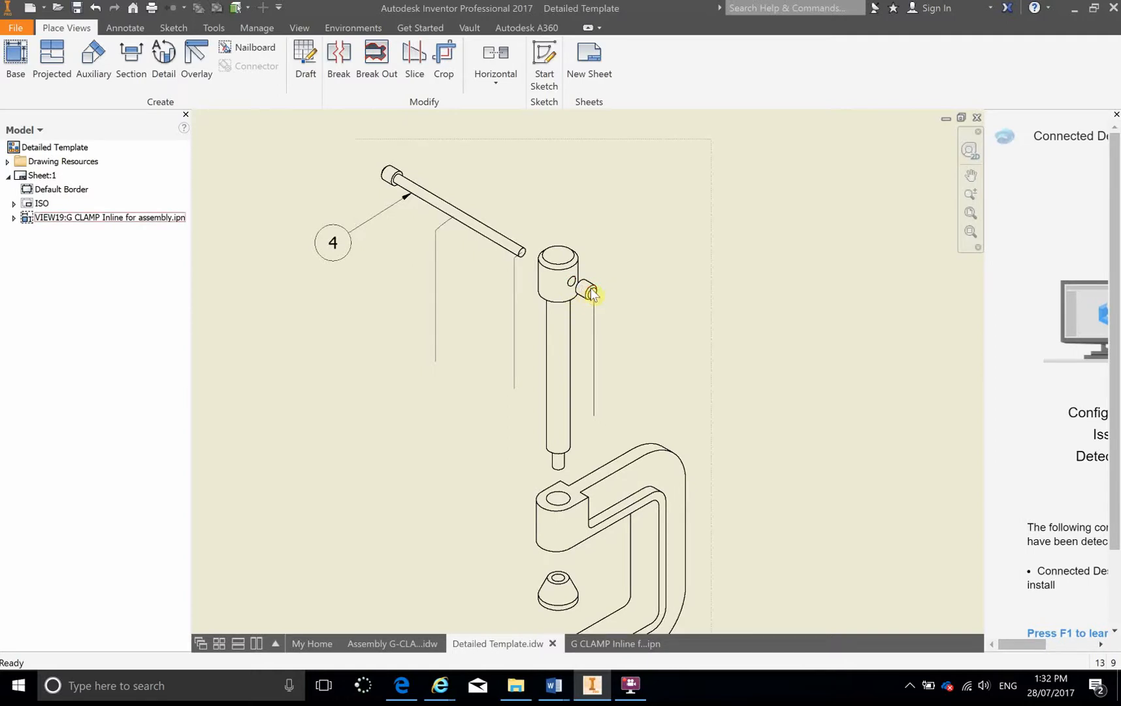
pyautogui.scroll(4, 578, 336)
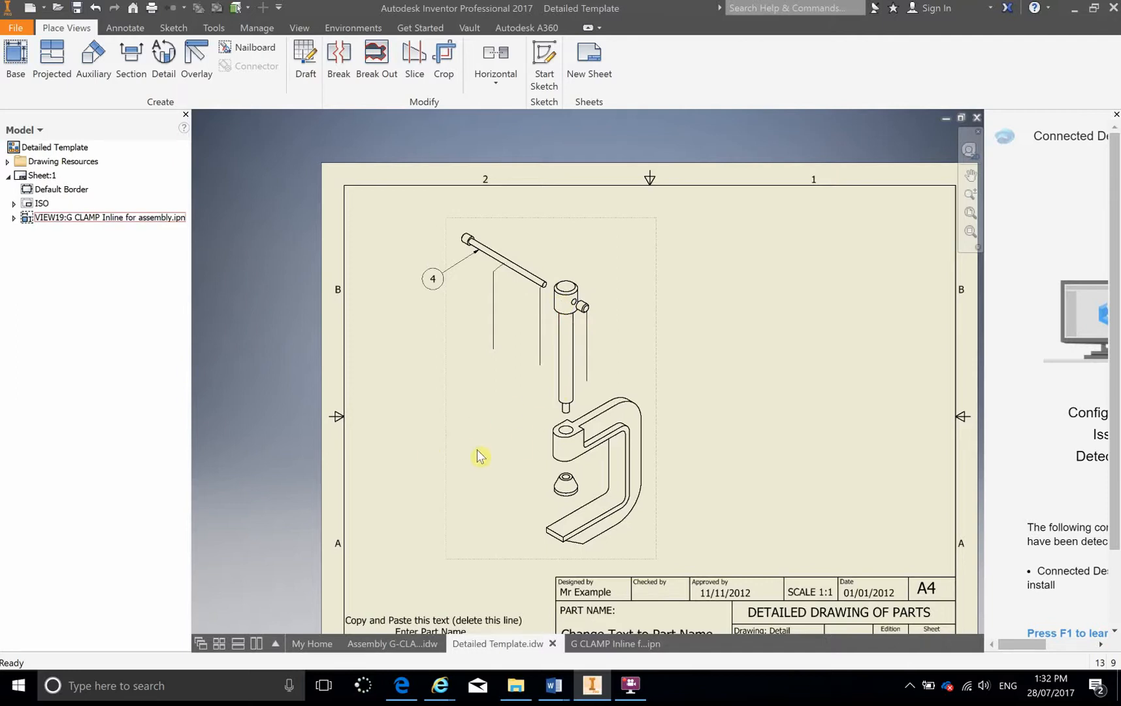
pyautogui.moveTo(683, 376)
pyautogui.mouseDown(button='middle')
pyautogui.moveTo(643, 265)
pyautogui.moveTo(600, 293)
pyautogui.moveTo(559, 285)
pyautogui.mouseUp(button='middle')
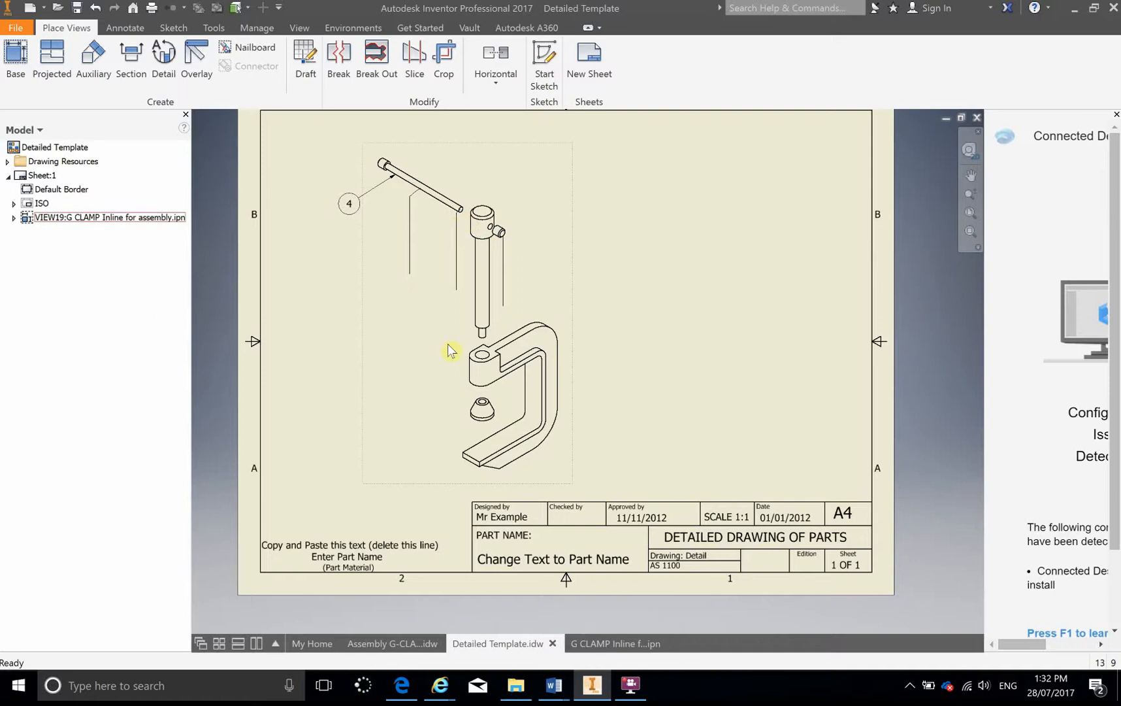
pyautogui.doubleClick(367, 294)
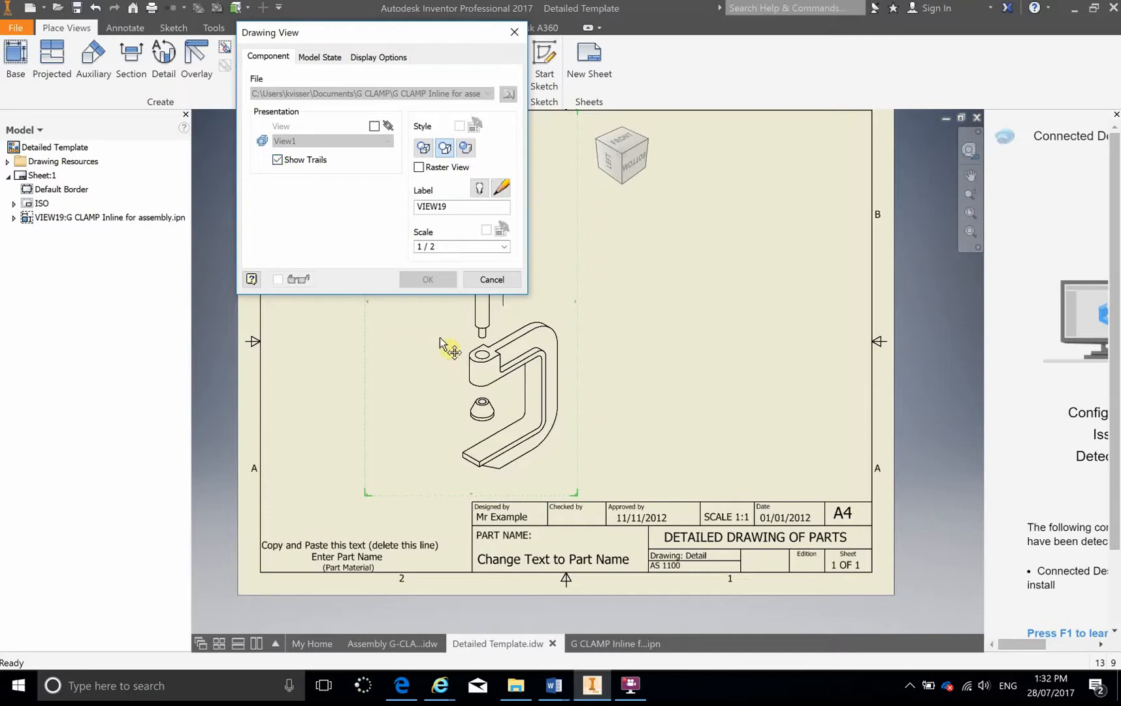
pyautogui.click(278, 160)
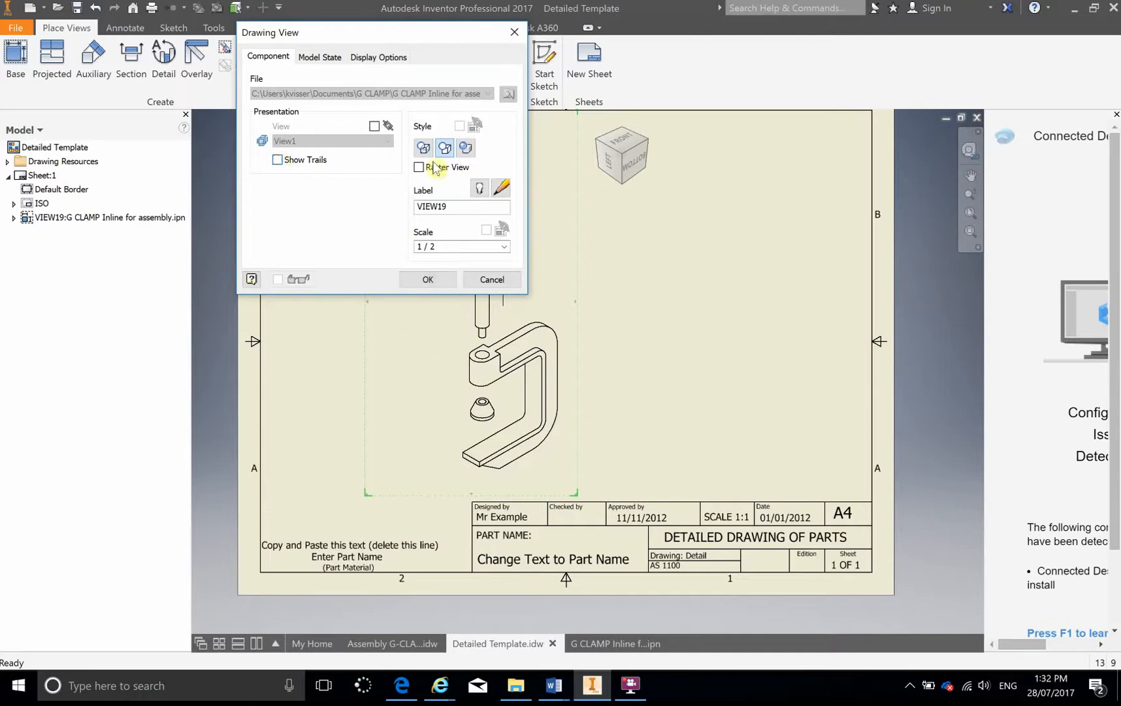
pyautogui.click(428, 281)
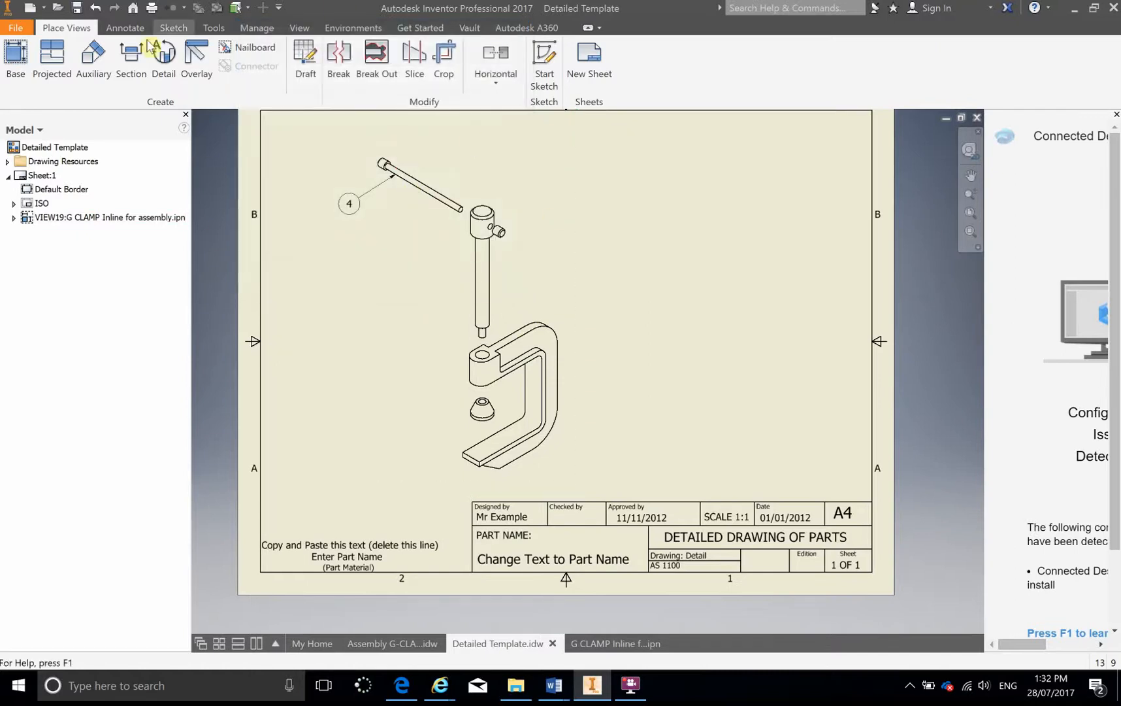
# Add an item balloon to the clamp jaw, placed above its upper arm.
pyautogui.click(128, 29)
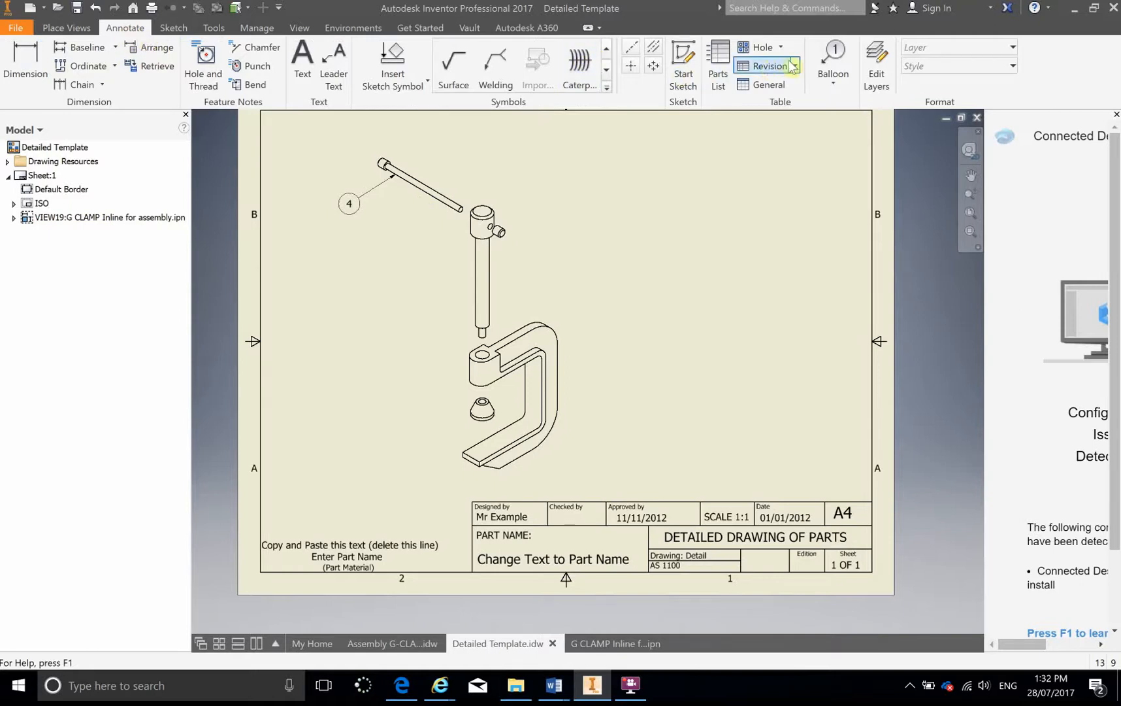
pyautogui.click(830, 59)
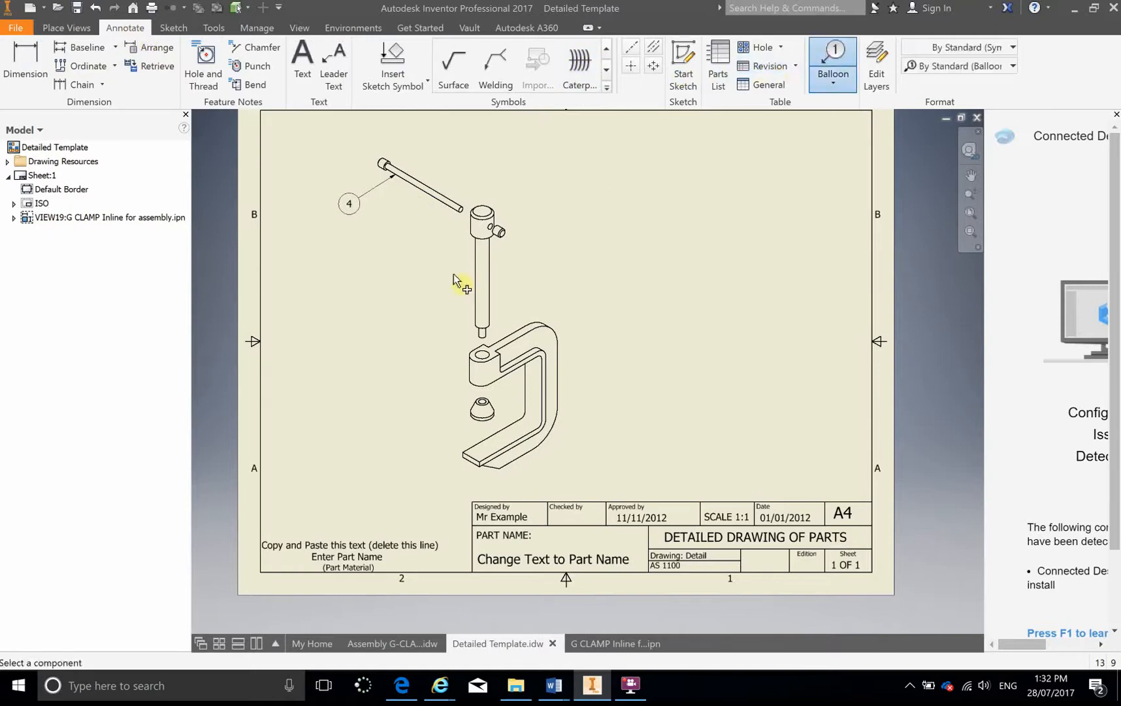
pyautogui.click(535, 326)
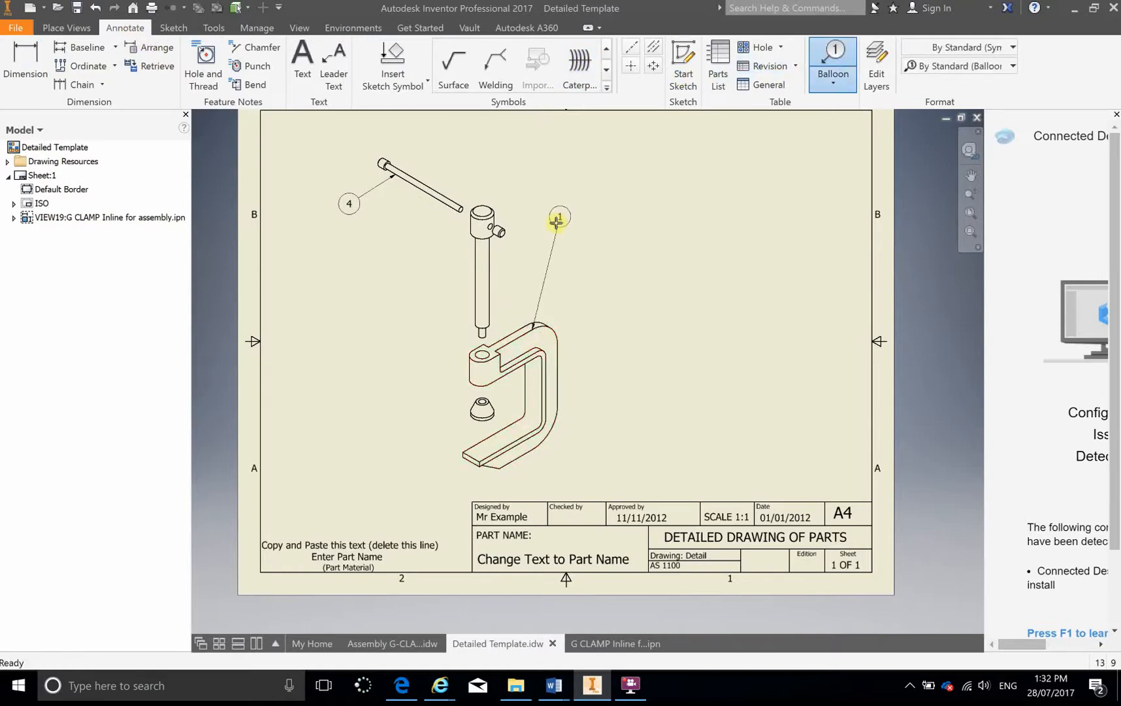
pyautogui.click(560, 243)
pyautogui.rightClick(571, 243)
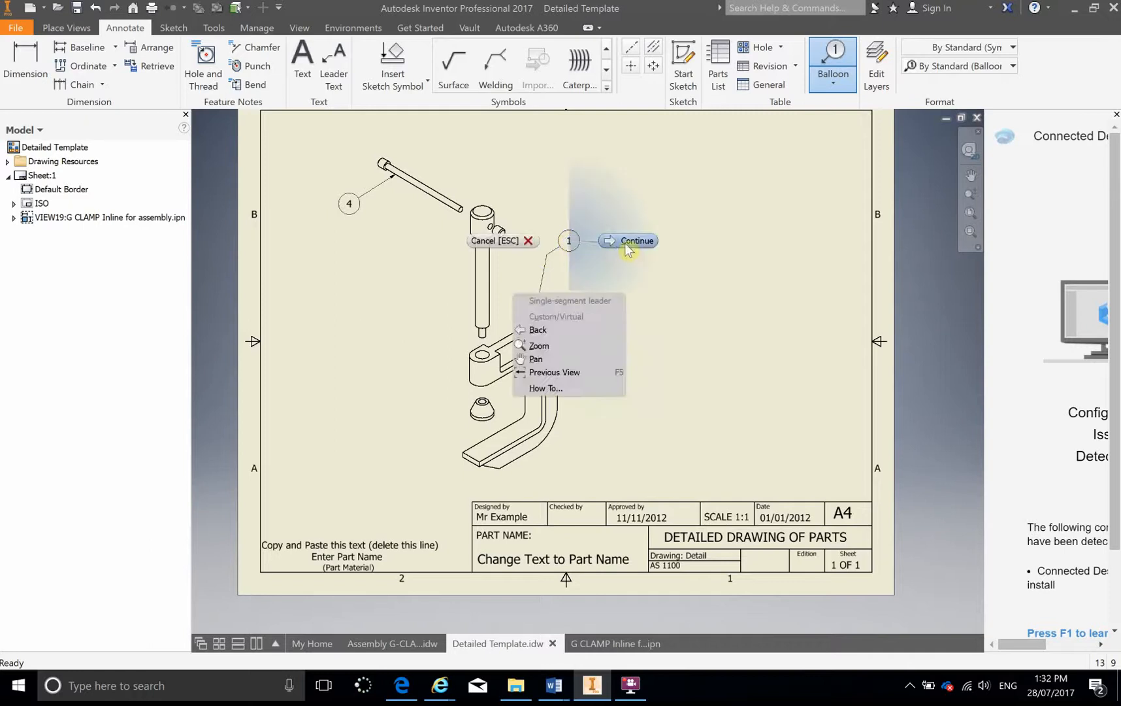
pyautogui.click(615, 245)
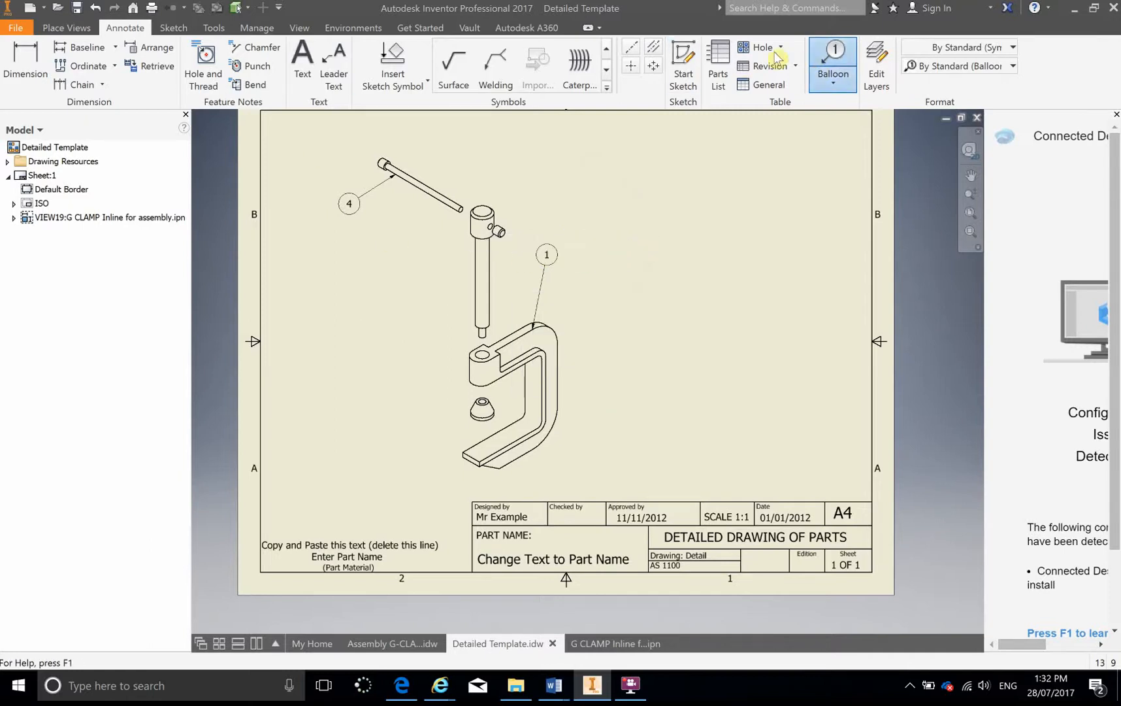
# Create a parts list from the exploded G clamp view and place it directly on top of the title block.
pyautogui.click(726, 72)
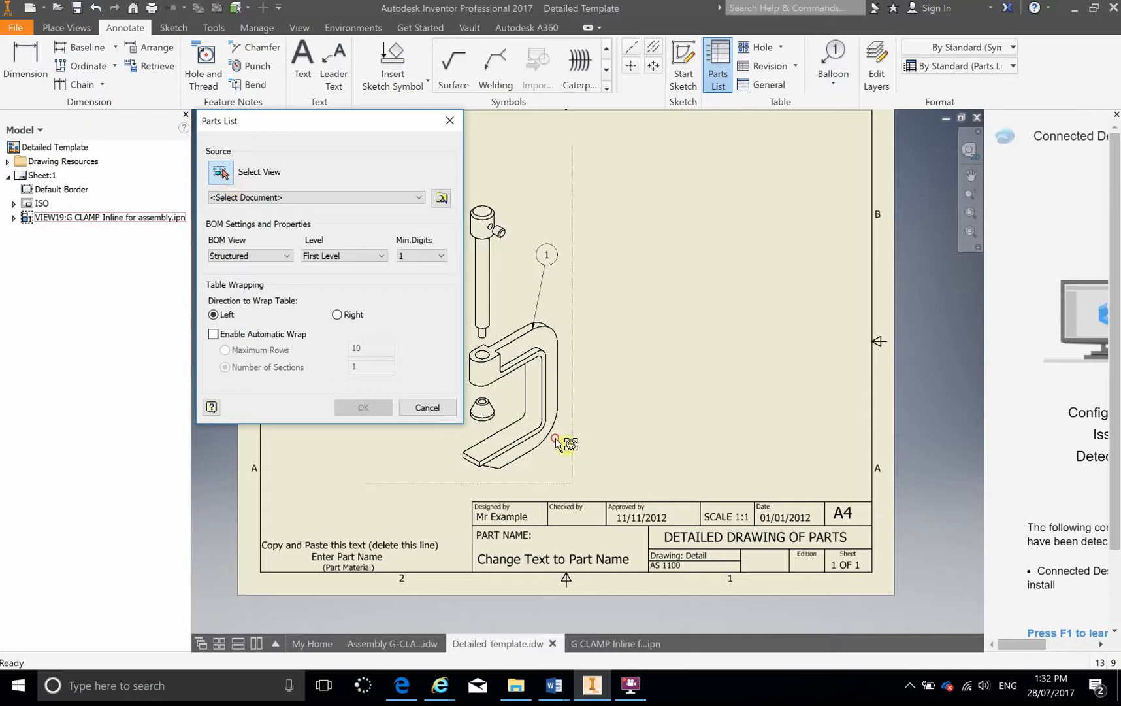
pyautogui.click(510, 404)
pyautogui.click(363, 407)
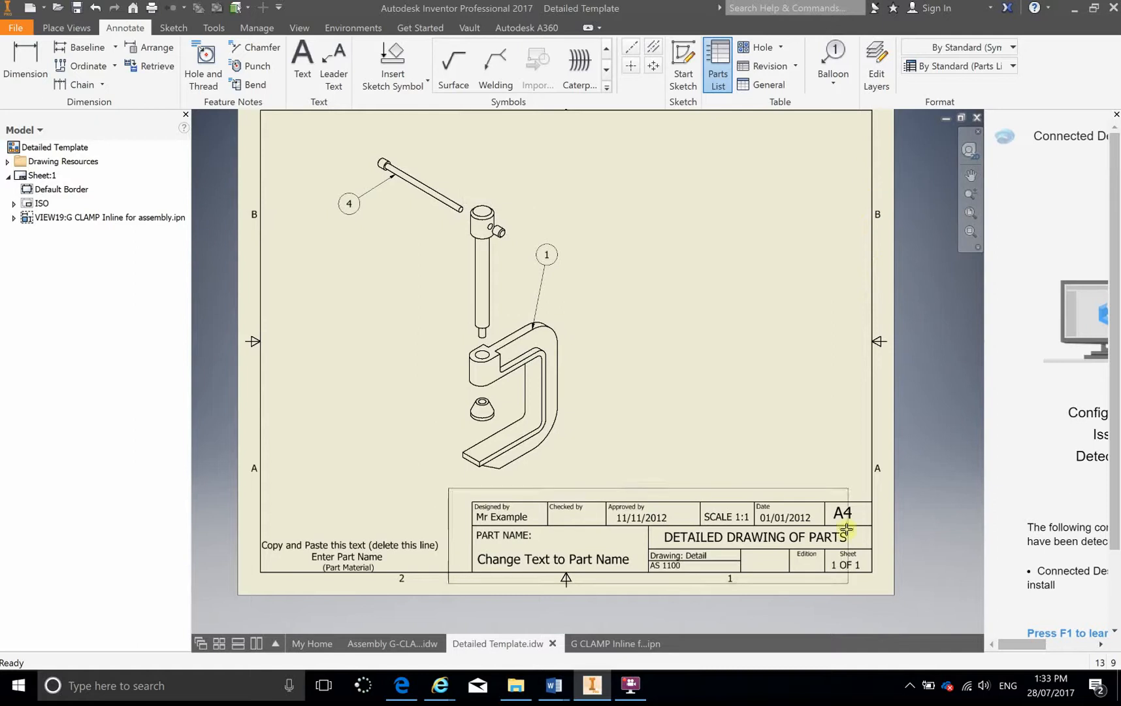
pyautogui.click(876, 504)
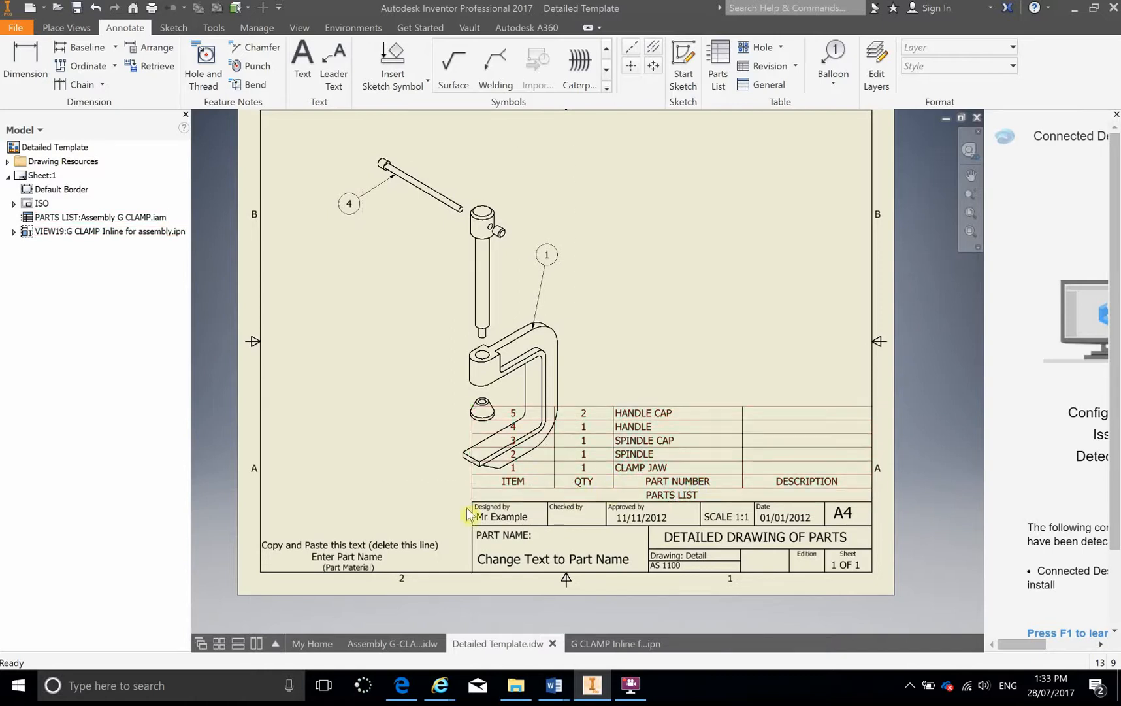
# Move the exploded G clamp view up the sheet, clear of the parts list.
pyautogui.click(518, 475)
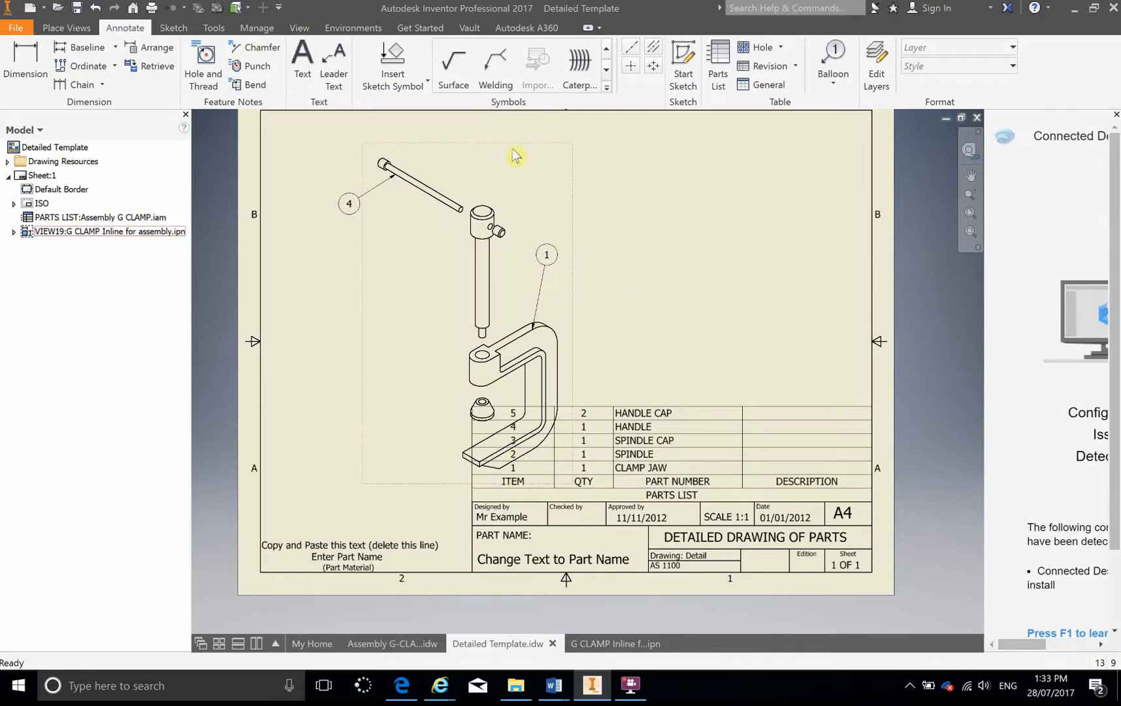
pyautogui.moveTo(533, 150)
pyautogui.mouseDown()
pyautogui.moveTo(548, 115)
pyautogui.moveTo(537, 86)
pyautogui.mouseUp()
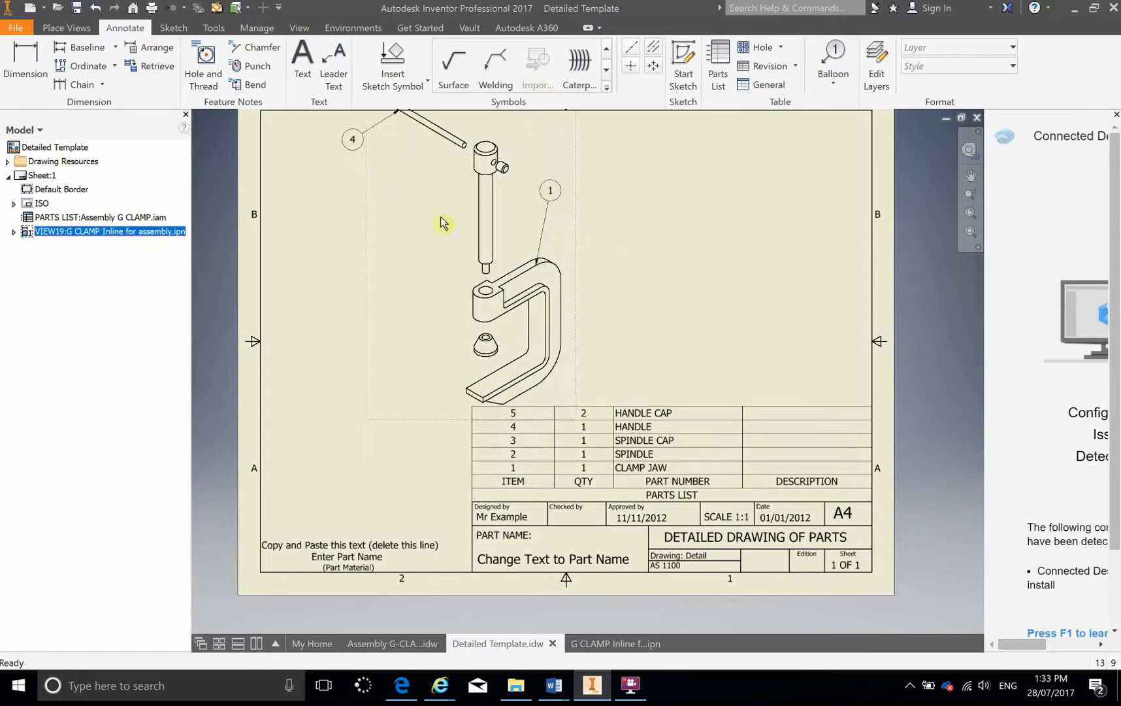
pyautogui.scroll(5, 406, 311)
pyautogui.scroll(-3, 410, 289)
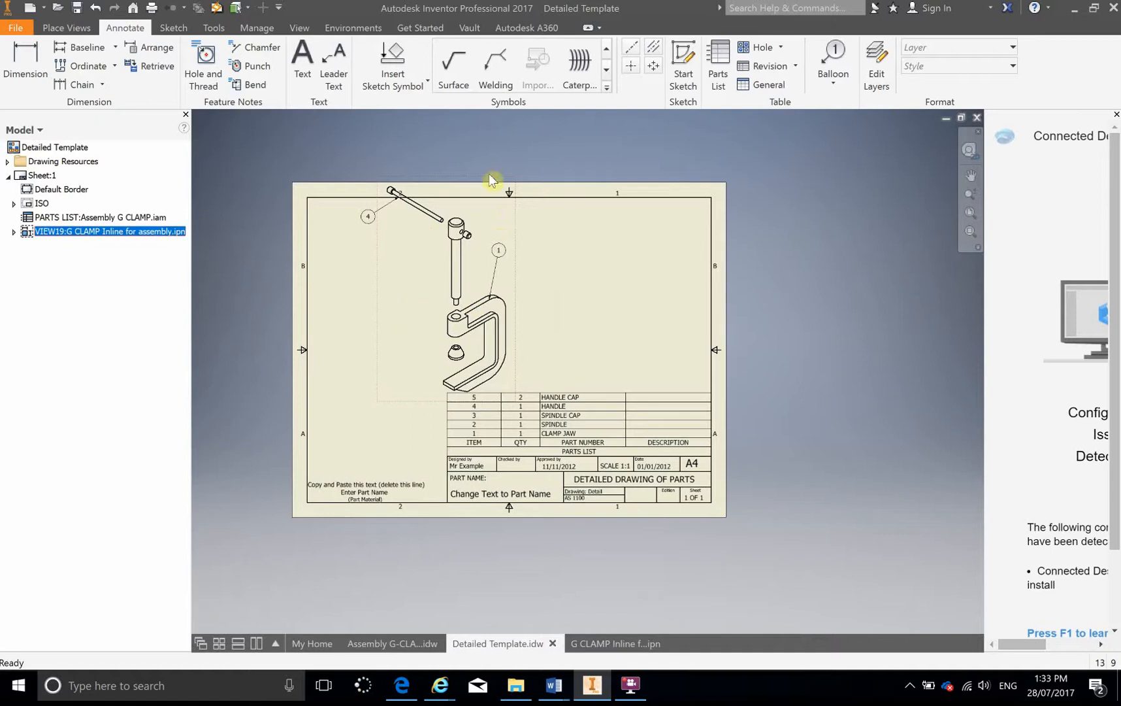
pyautogui.doubleClick(417, 287)
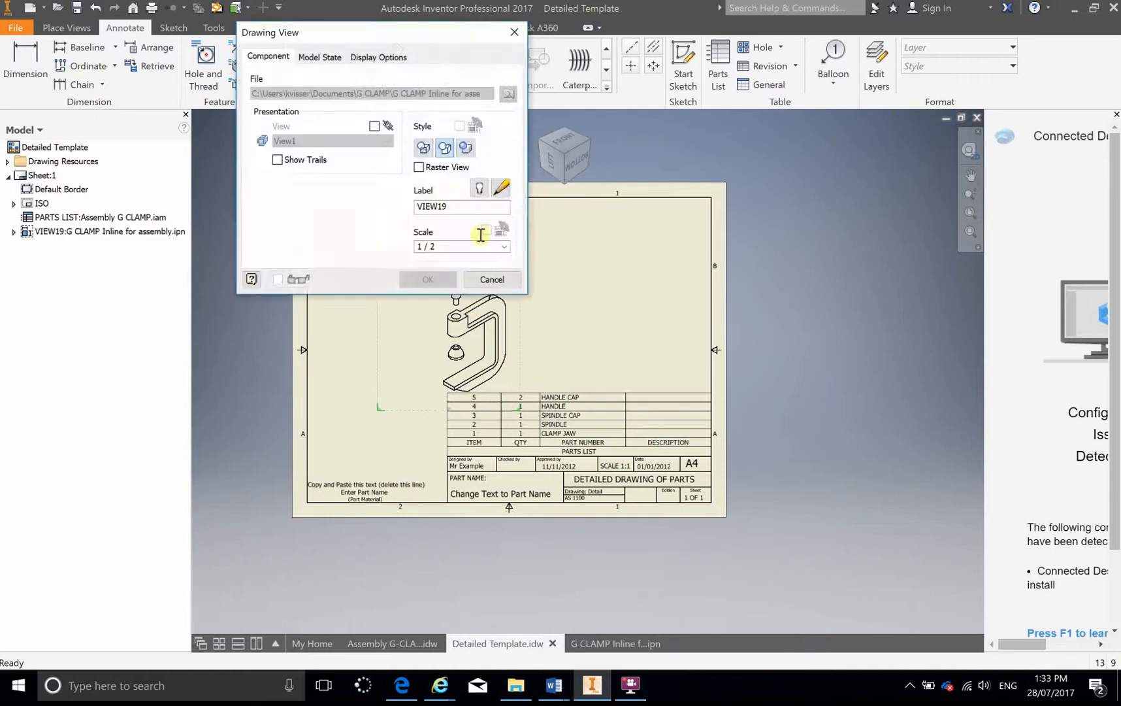
pyautogui.click(590, 140)
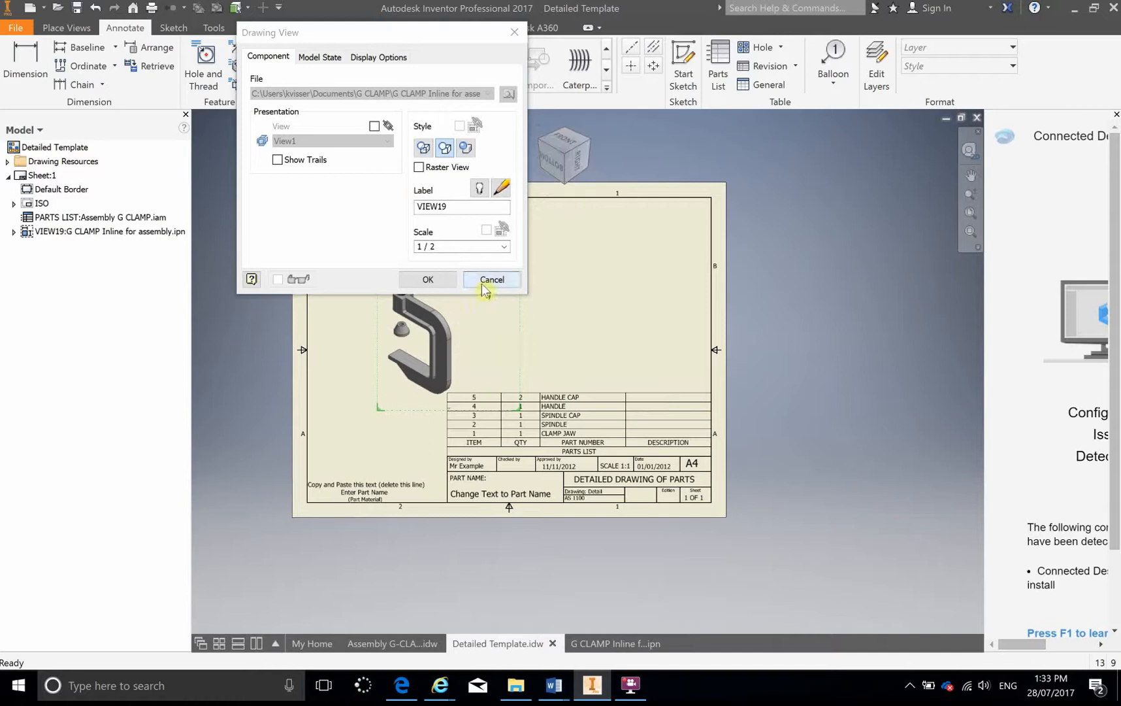
pyautogui.click(510, 279)
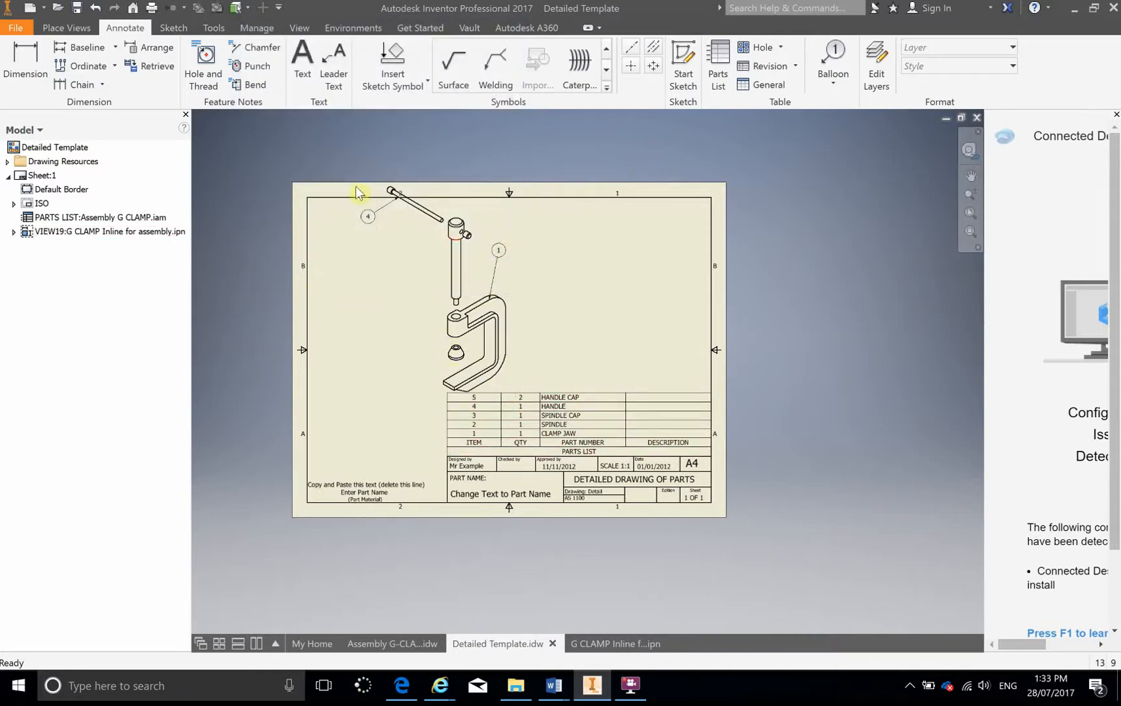
# Change the exploded G clamp view on the sheet to the shaded display style.
pyautogui.click(567, 428)
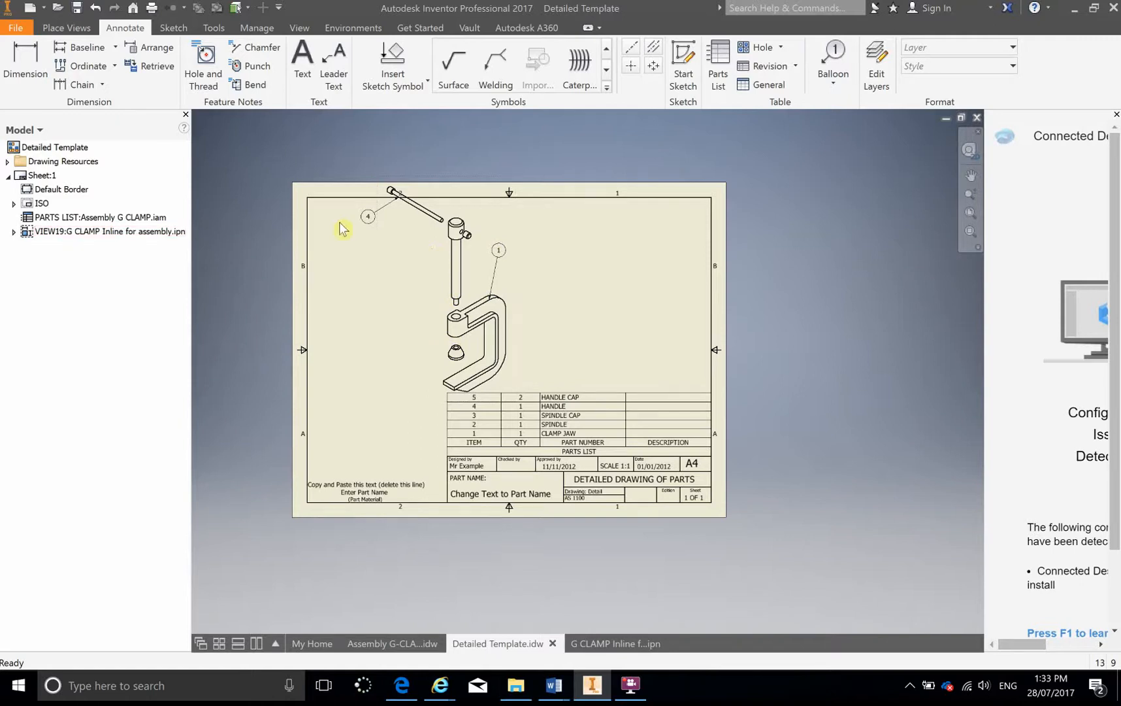
pyautogui.doubleClick(391, 327)
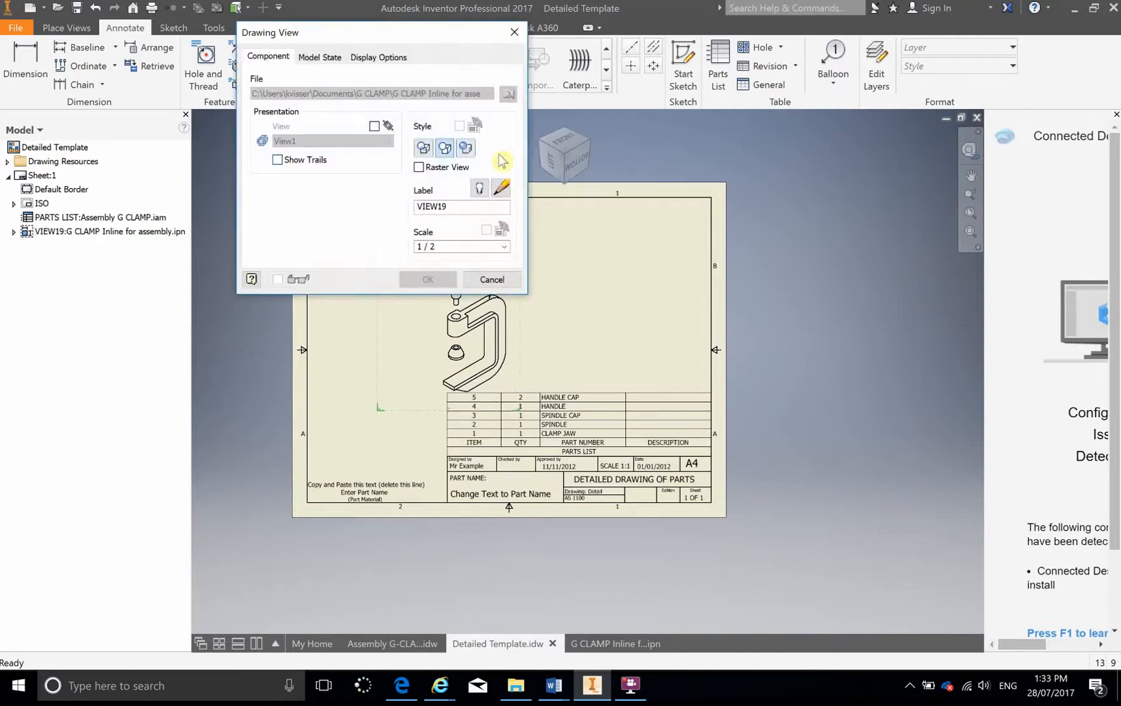
pyautogui.click(466, 150)
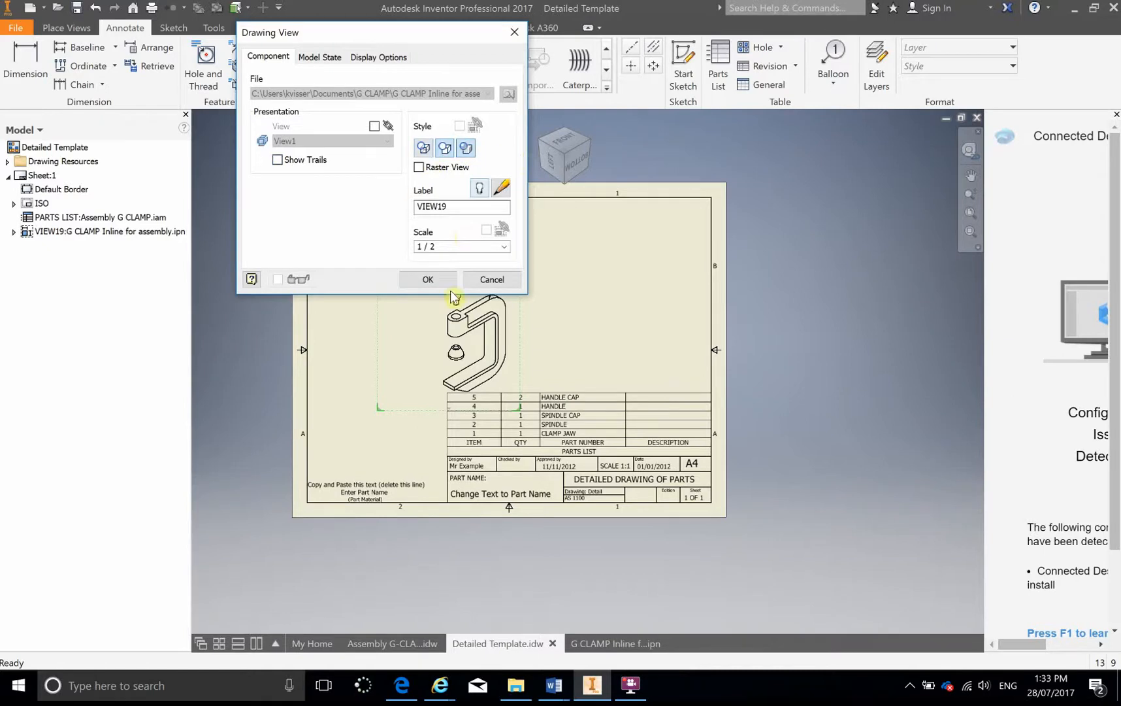
pyautogui.click(425, 279)
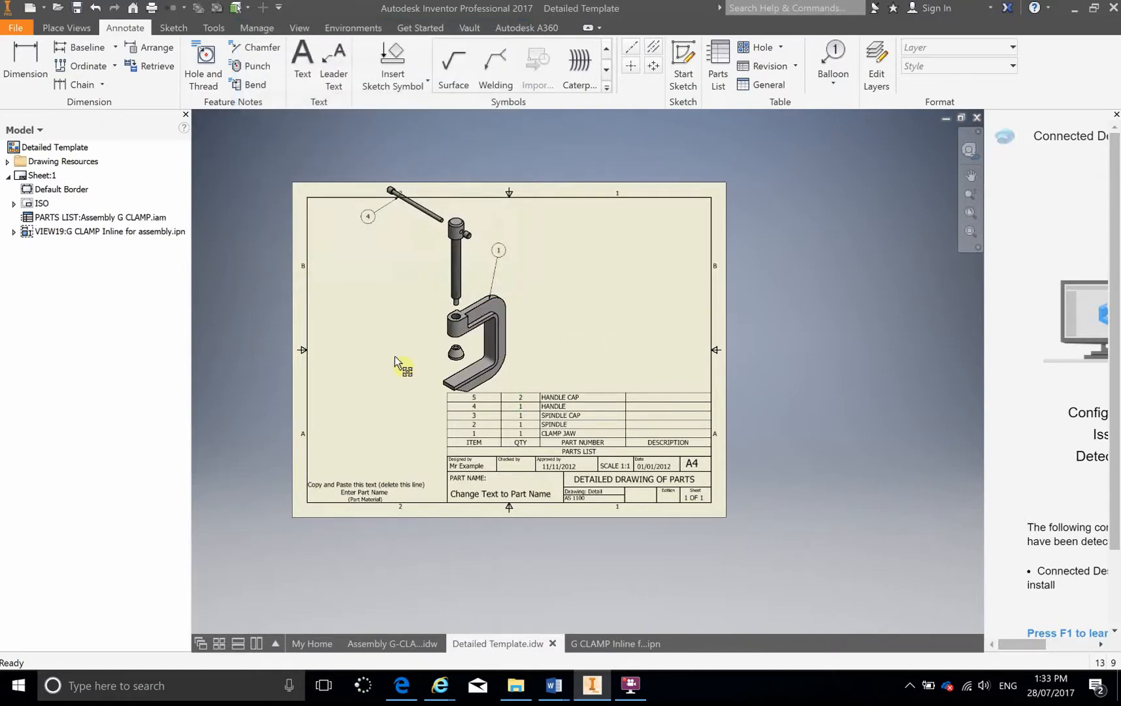
pyautogui.doubleClick(519, 315)
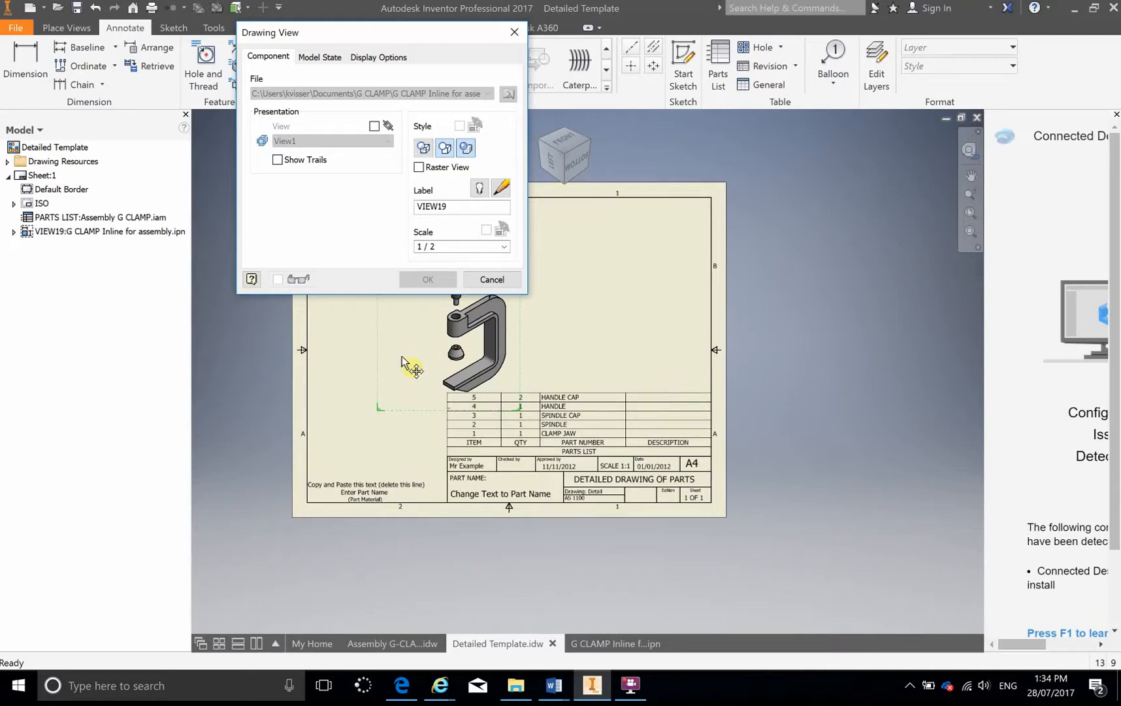
pyautogui.click(492, 279)
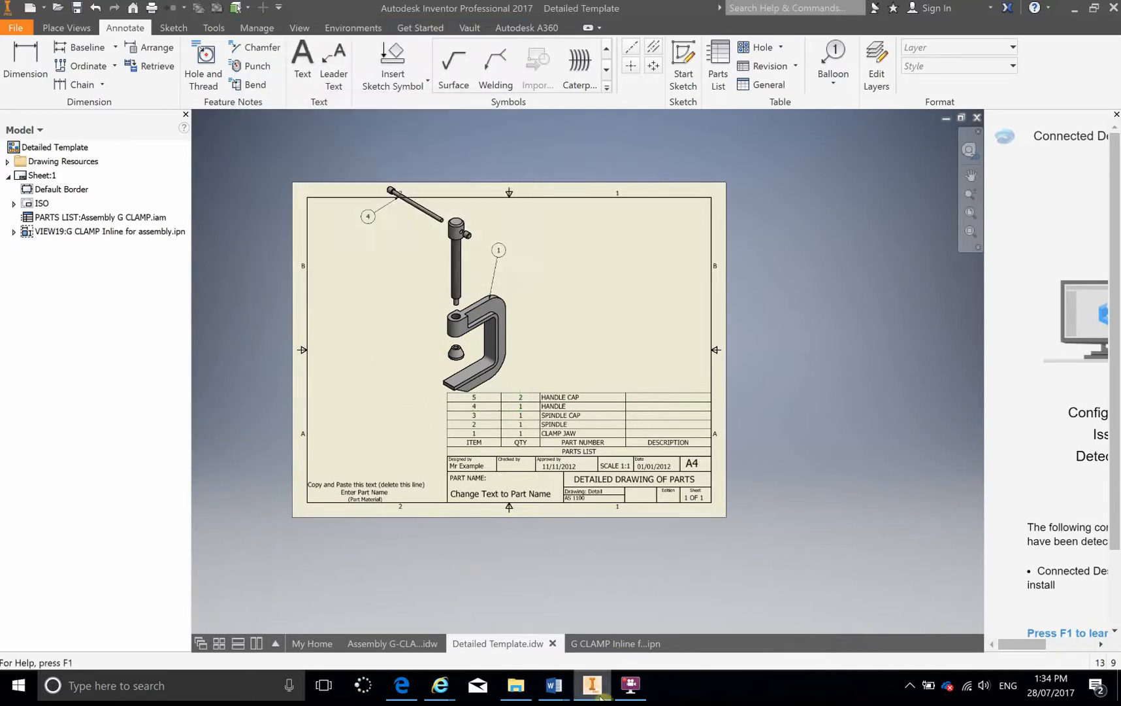